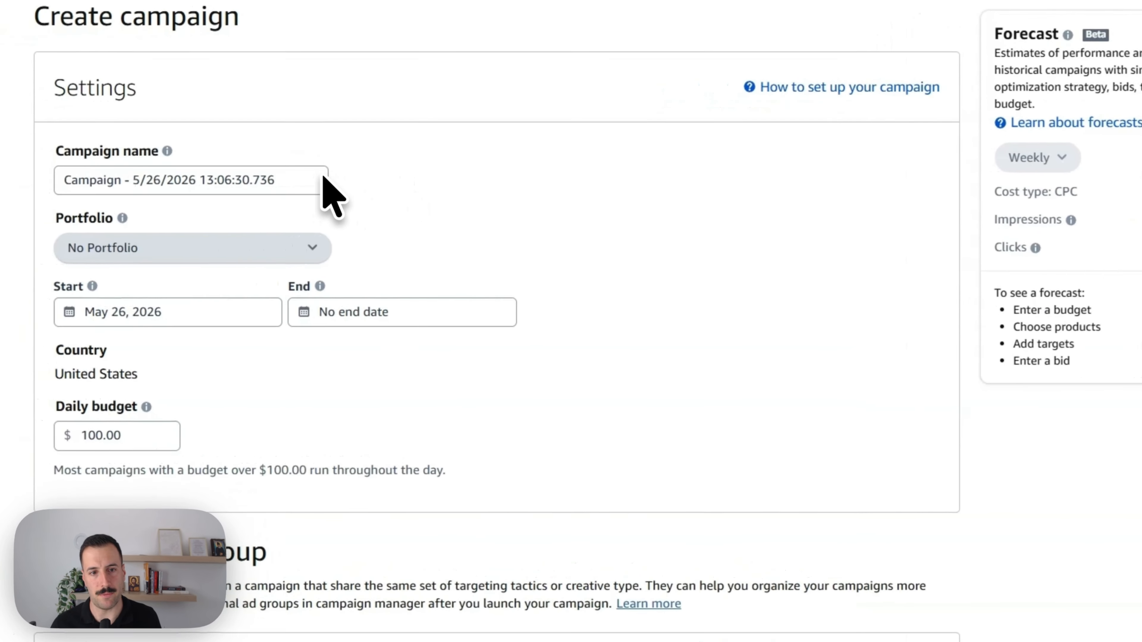
Rename the campaign as "SD-AU - Product name"
triple_click(270, 180)
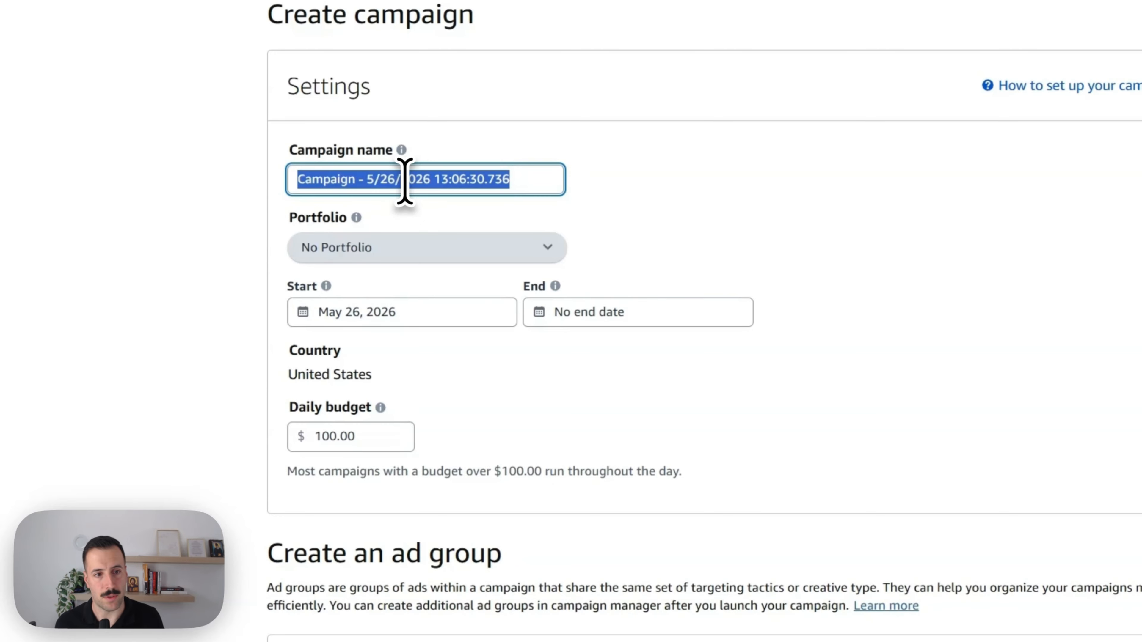
text(SD-AU -)
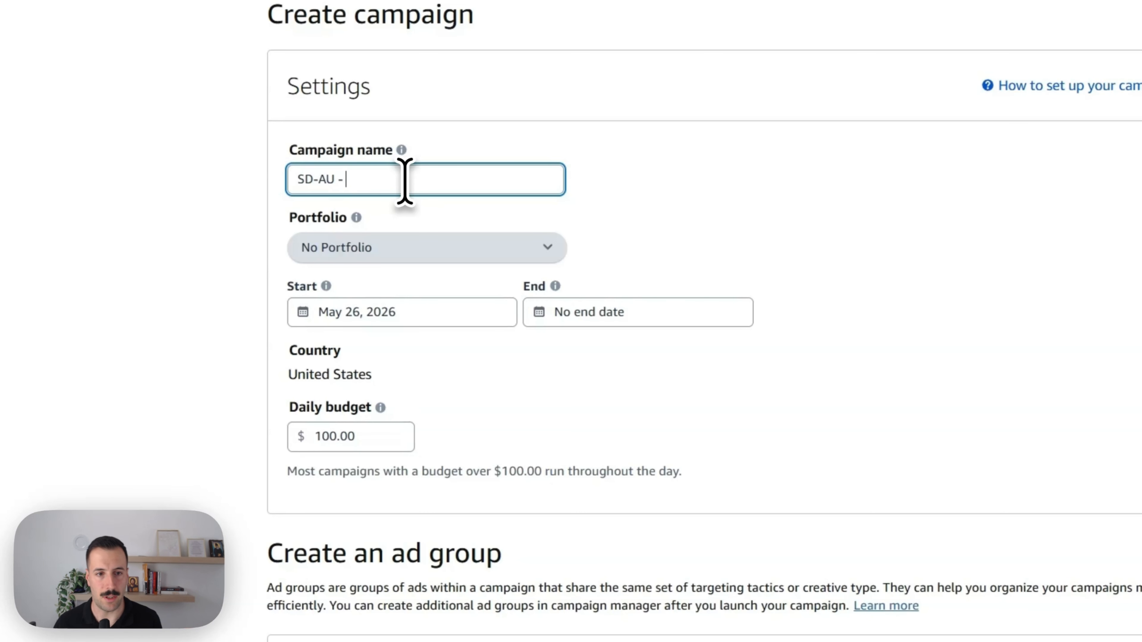
text(Product name)
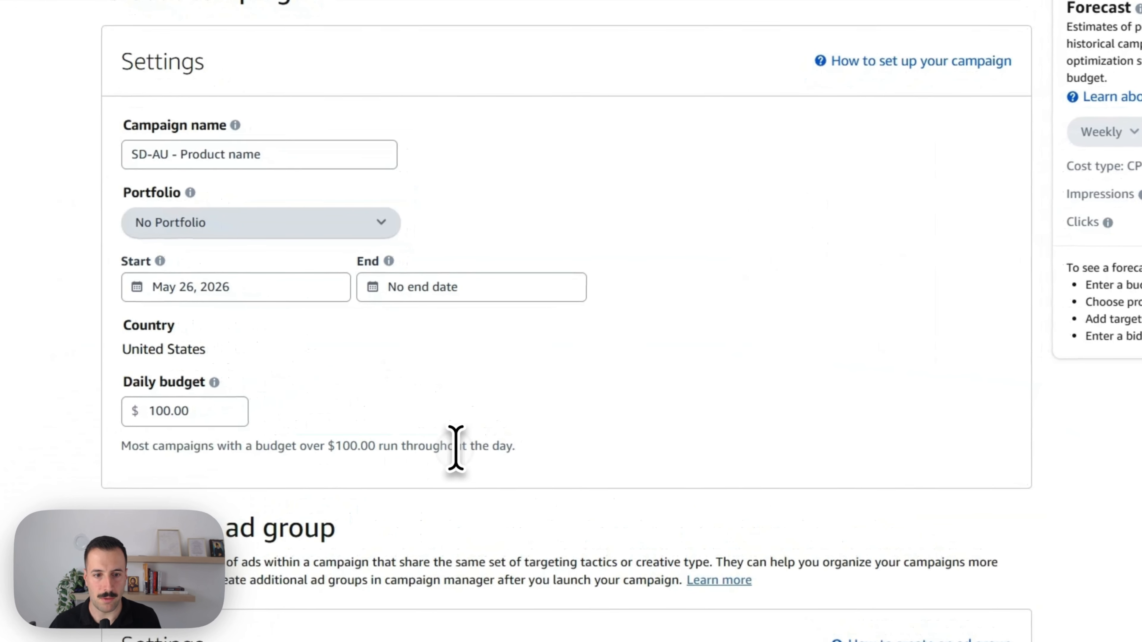
Set the campaign's daily budget to $20
drag(307, 448, 466, 447)
click(344, 441)
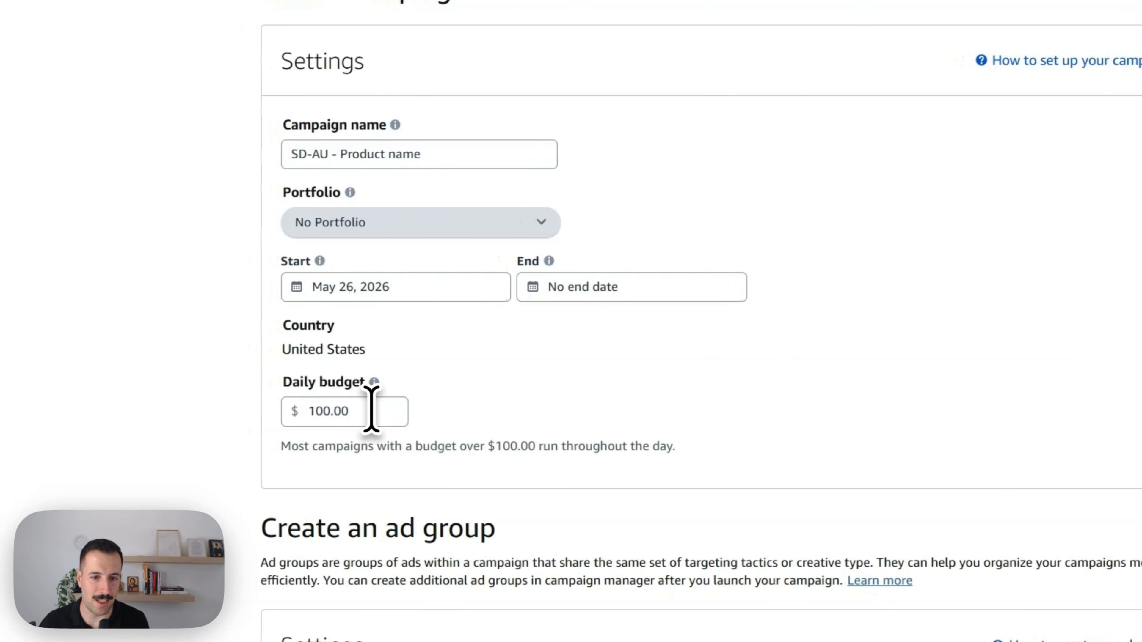
click(340, 410)
drag(371, 410, 290, 405)
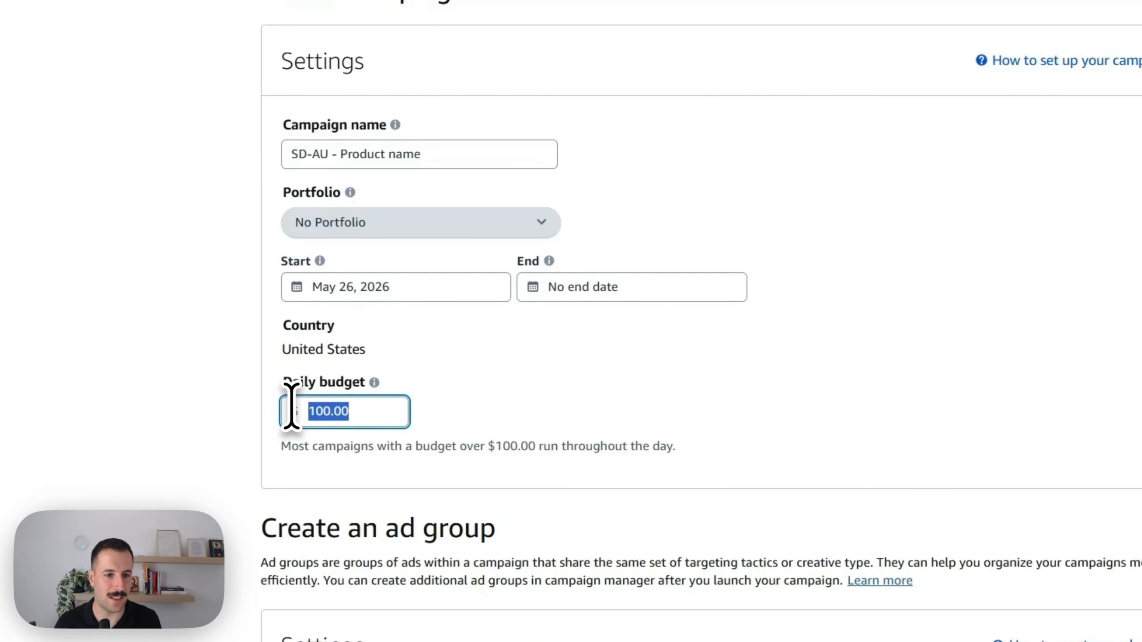
text(20)
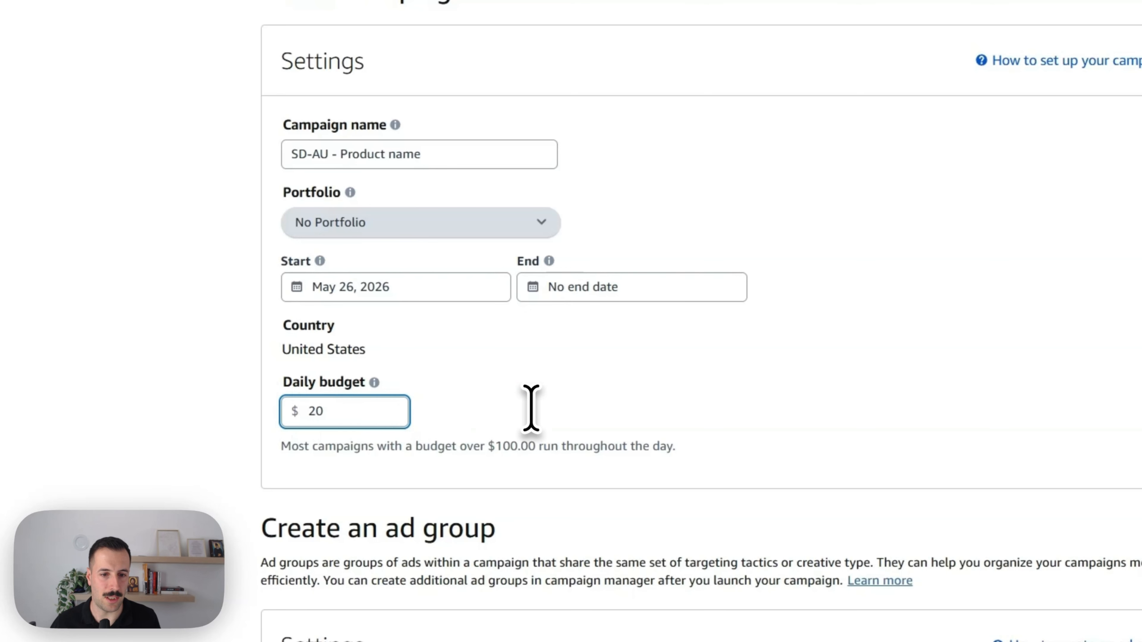
click(714, 406)
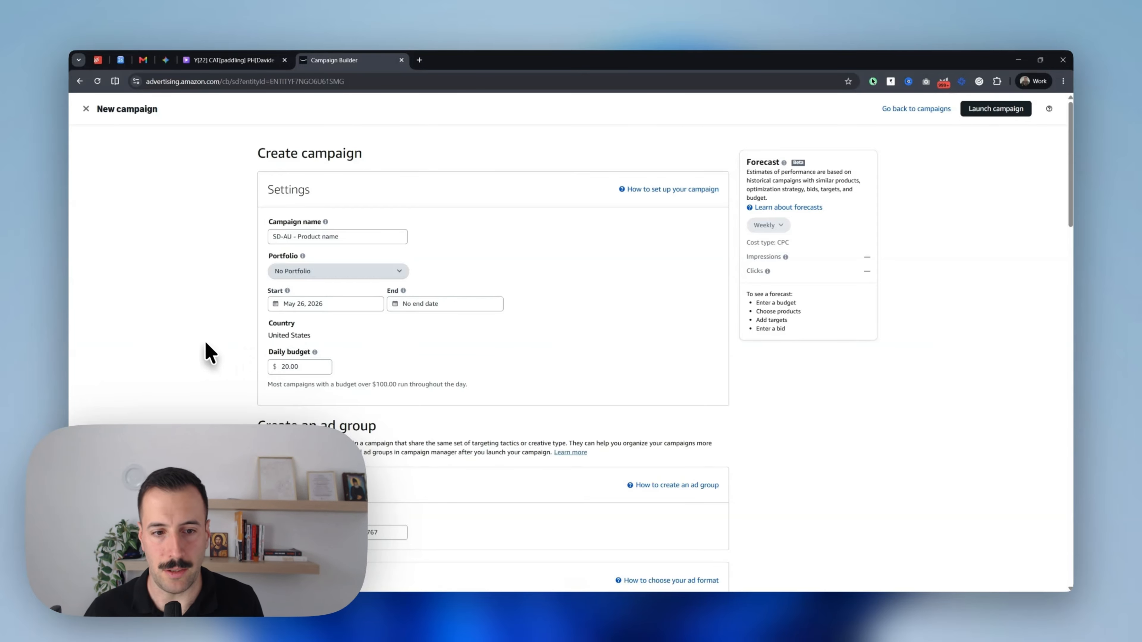
Review the ad group name, the ad format choices and the products to advertise section
scroll(208, 336, down, 4)
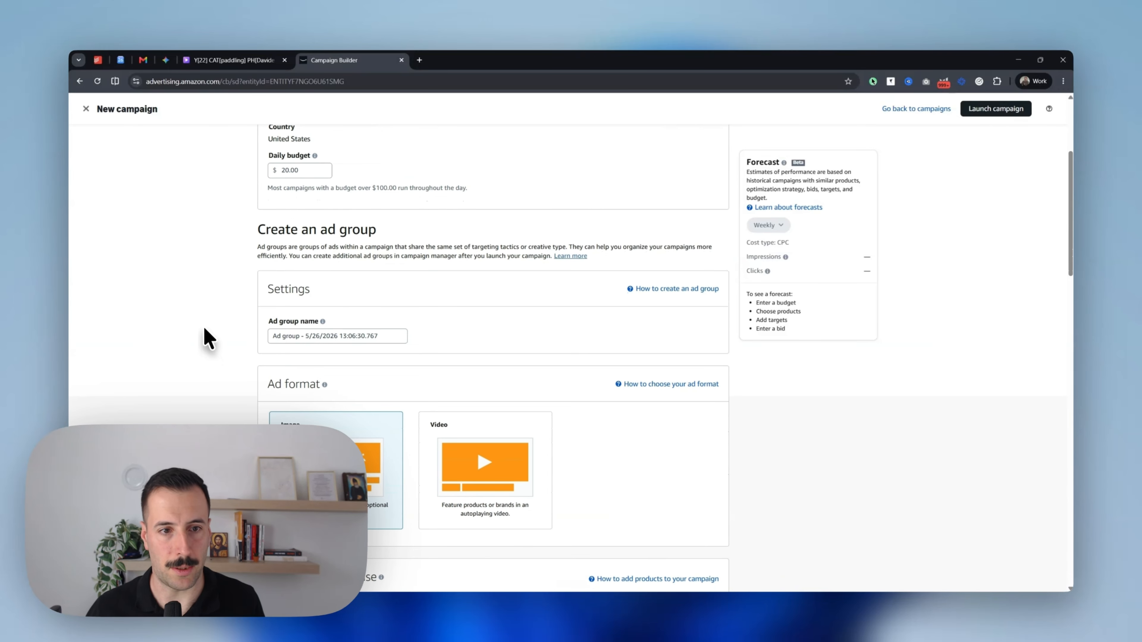
scroll(234, 270, down, 1)
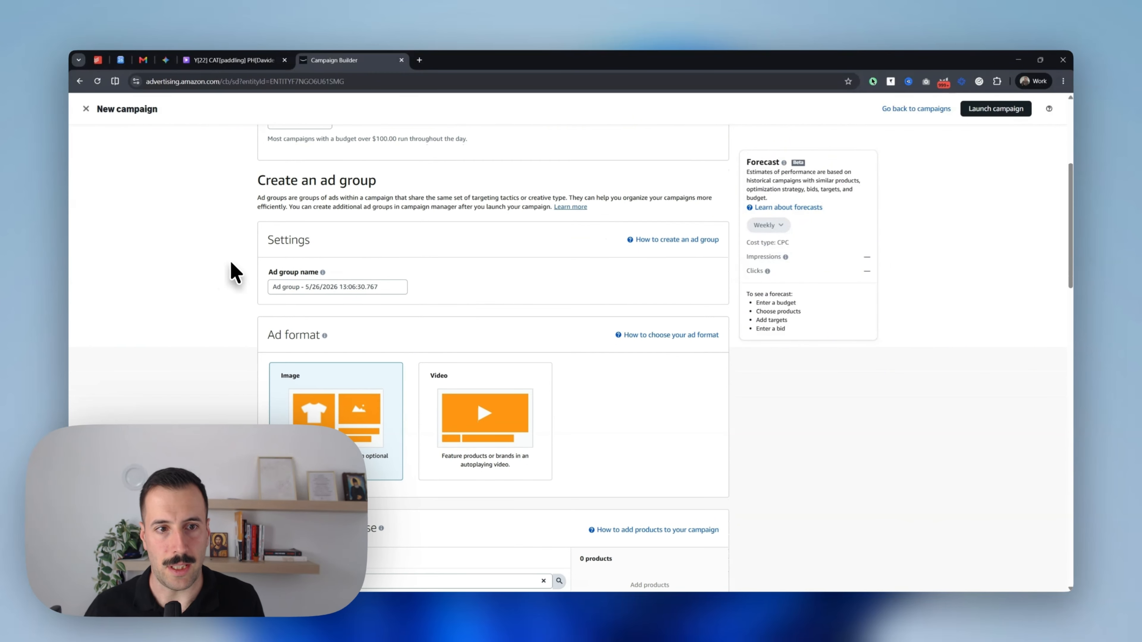
scroll(183, 321, down, 1)
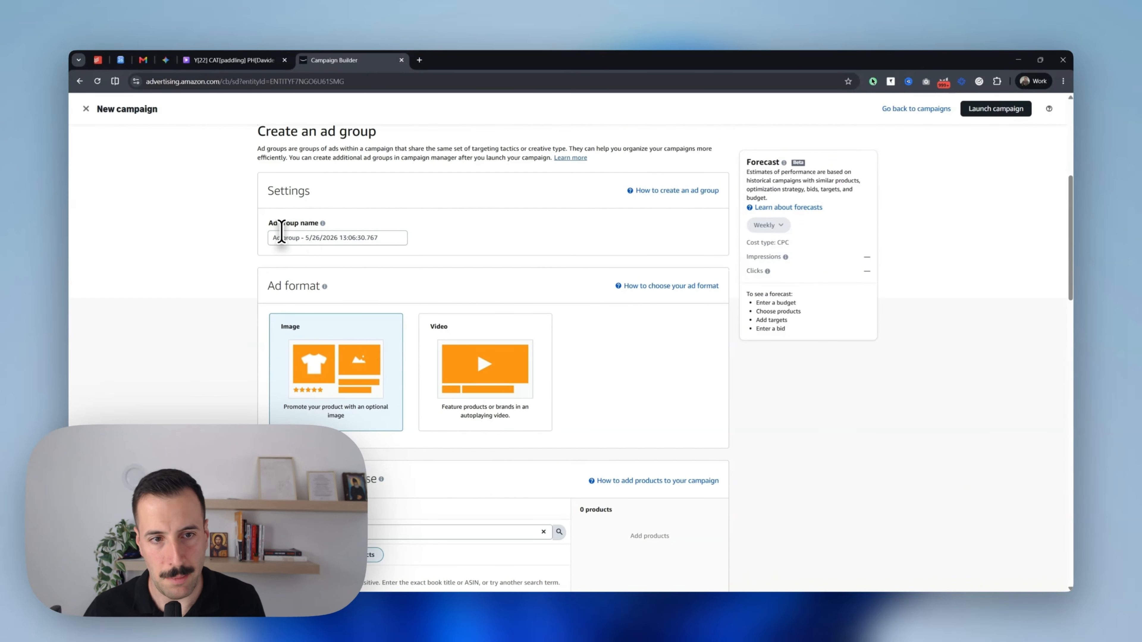
scroll(227, 299, down, 1)
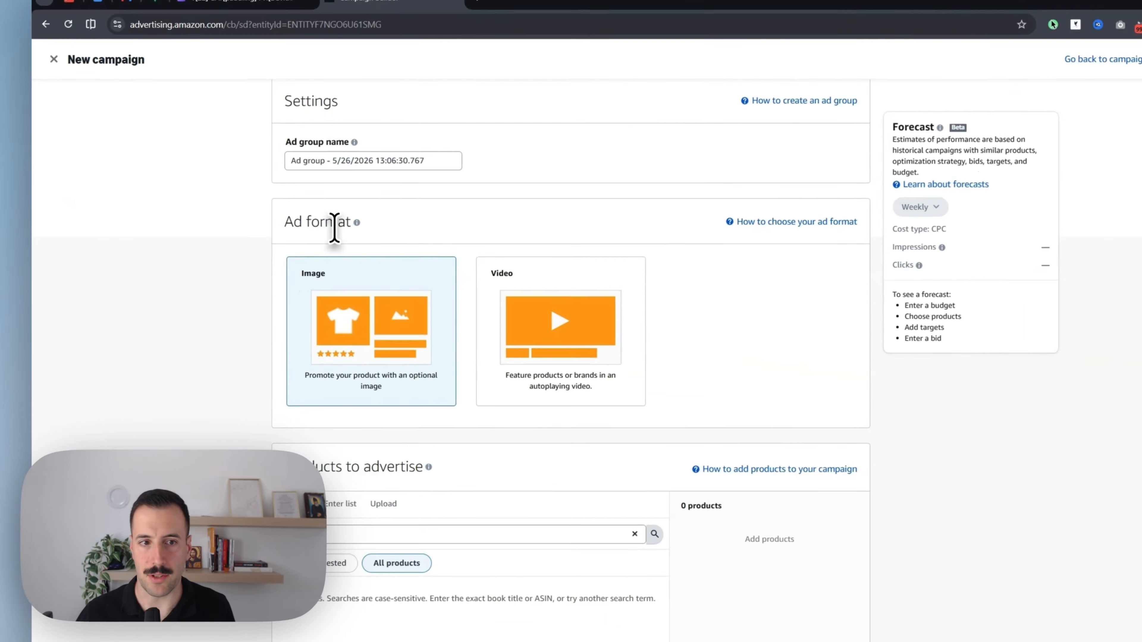
triple_click(307, 238)
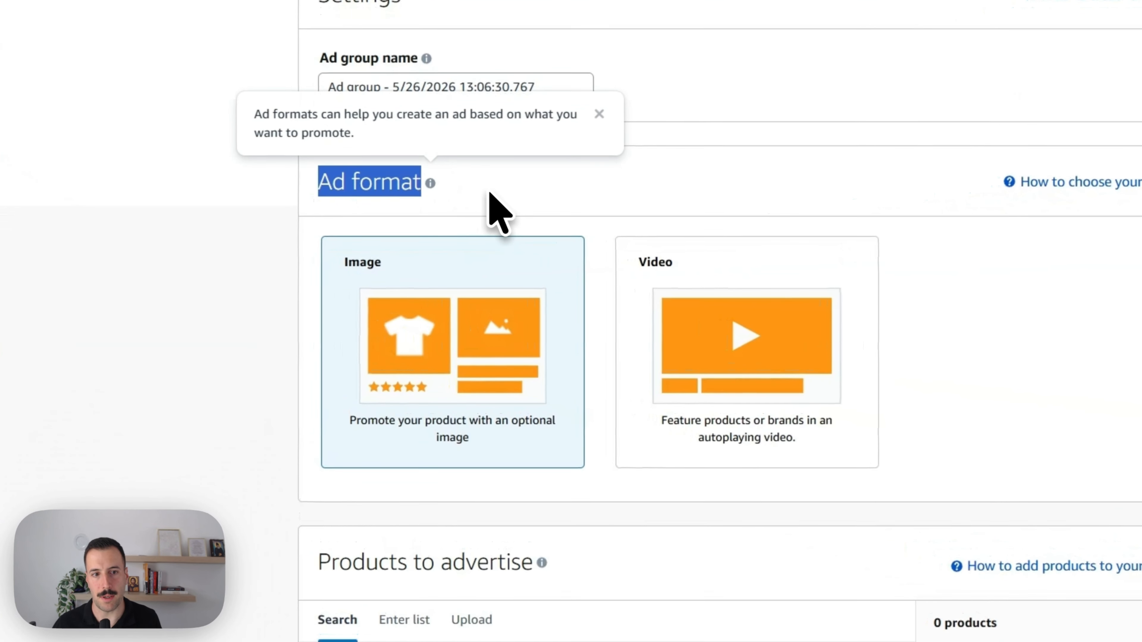
click(359, 242)
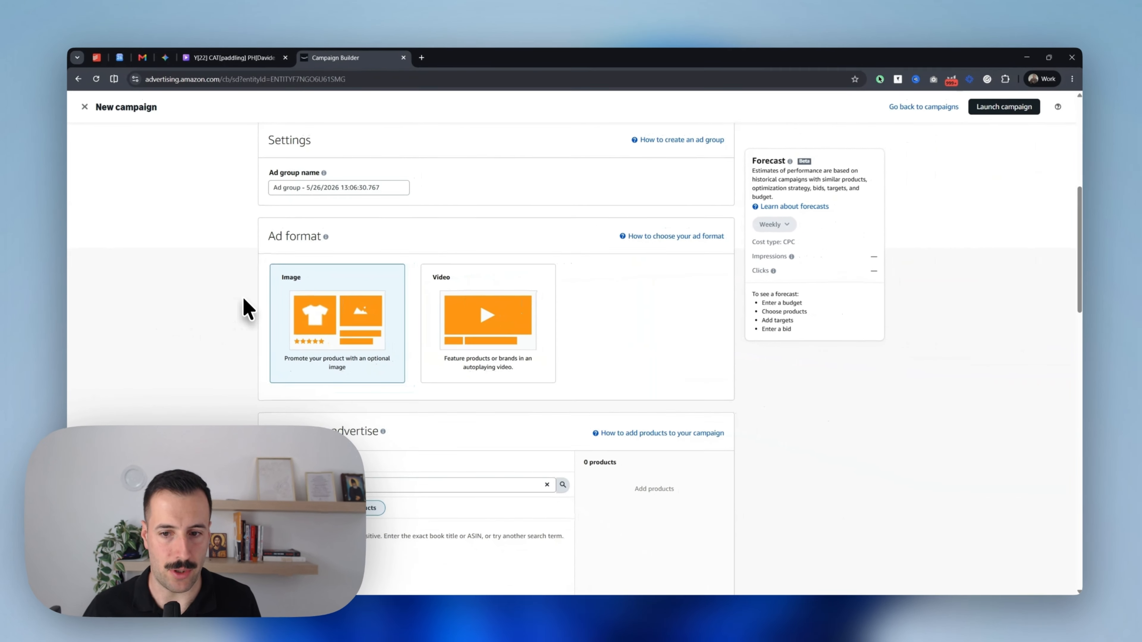
scroll(247, 306, down, 3)
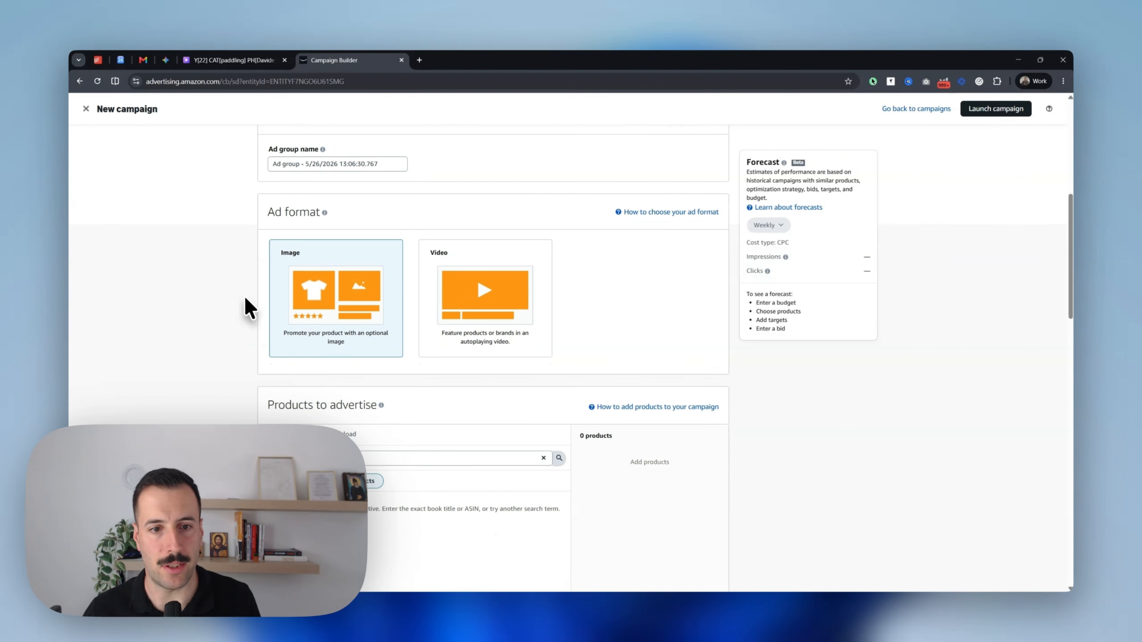
scroll(310, 308, down, 1)
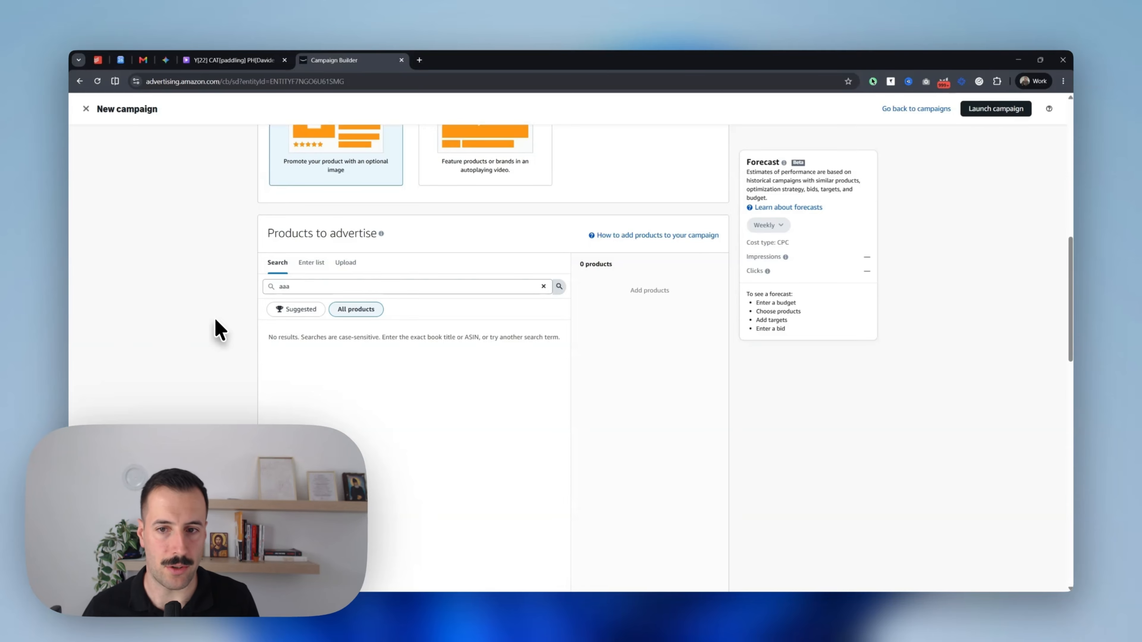
Set the optimization strategy to Reach and look over the settings below it
scroll(211, 297, down, 10)
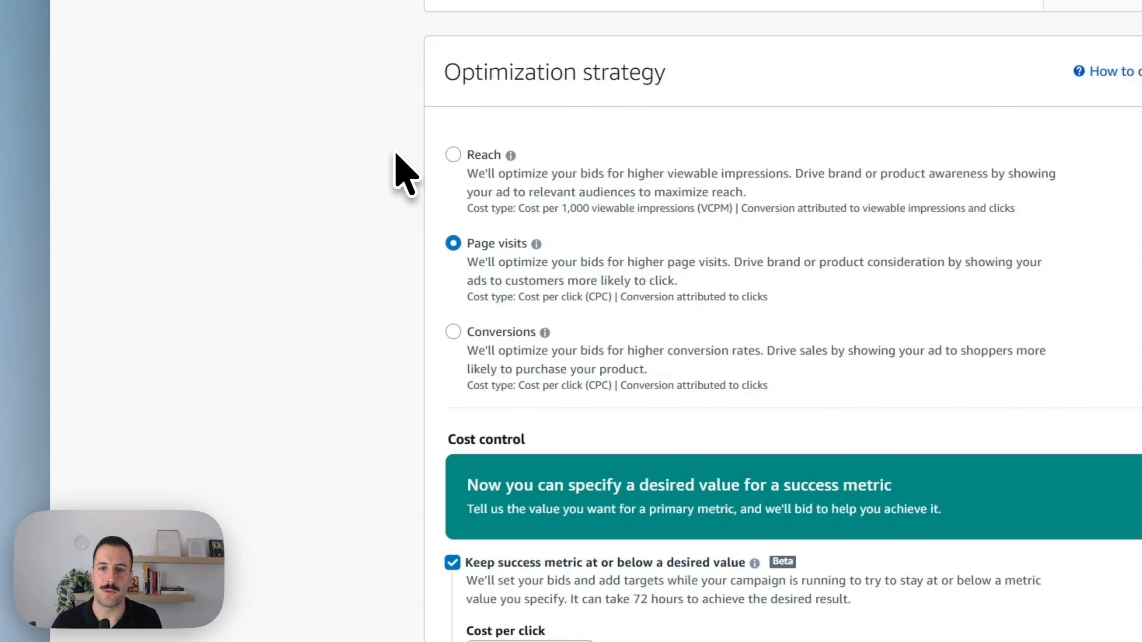
click(453, 154)
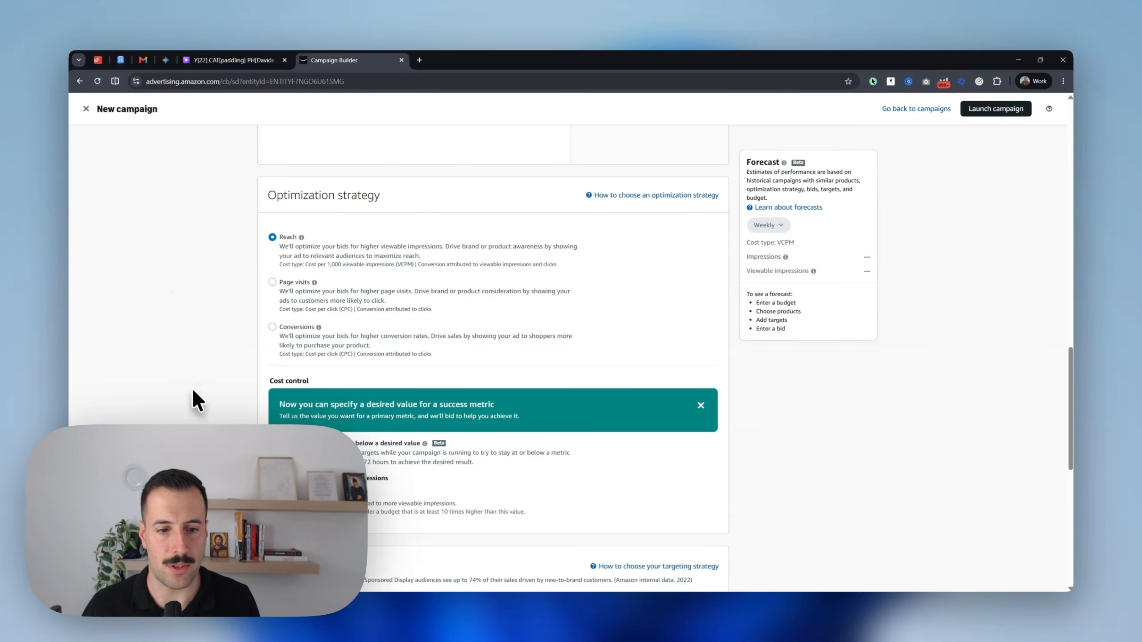
scroll(193, 390, down, 5)
scroll(193, 391, up, 6)
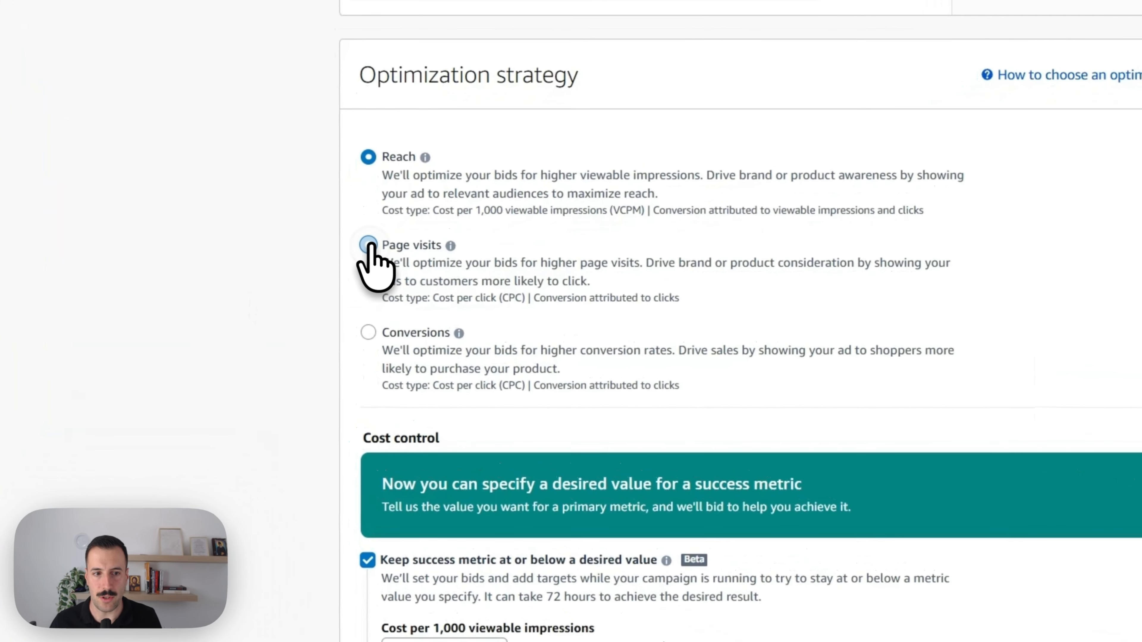
Set the optimization strategy to Page visits and dismiss the cost control announcement banner
click(272, 331)
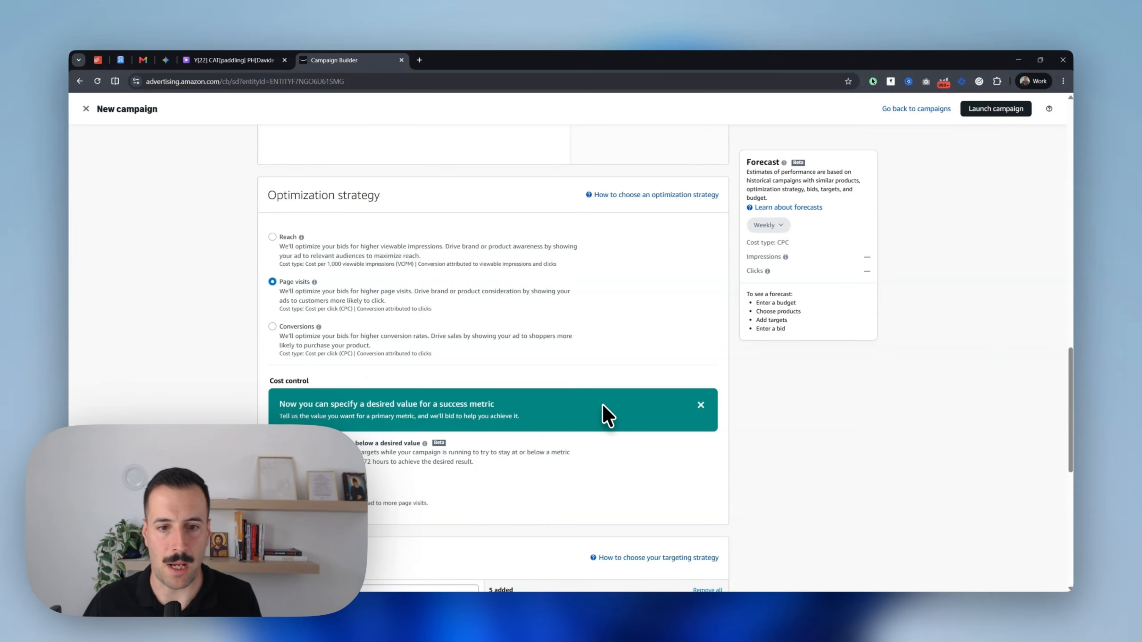
click(700, 405)
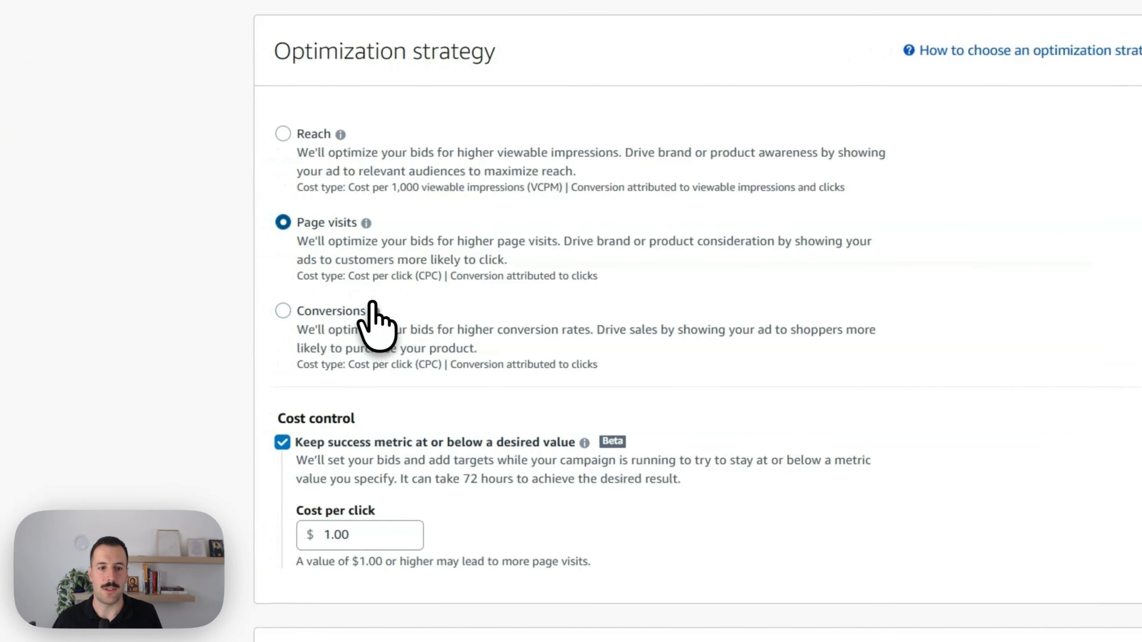
Alternate the optimization strategy between Conversions and Page visits to compare their cost control metrics, ending on Page visits
mouse_move(319, 328)
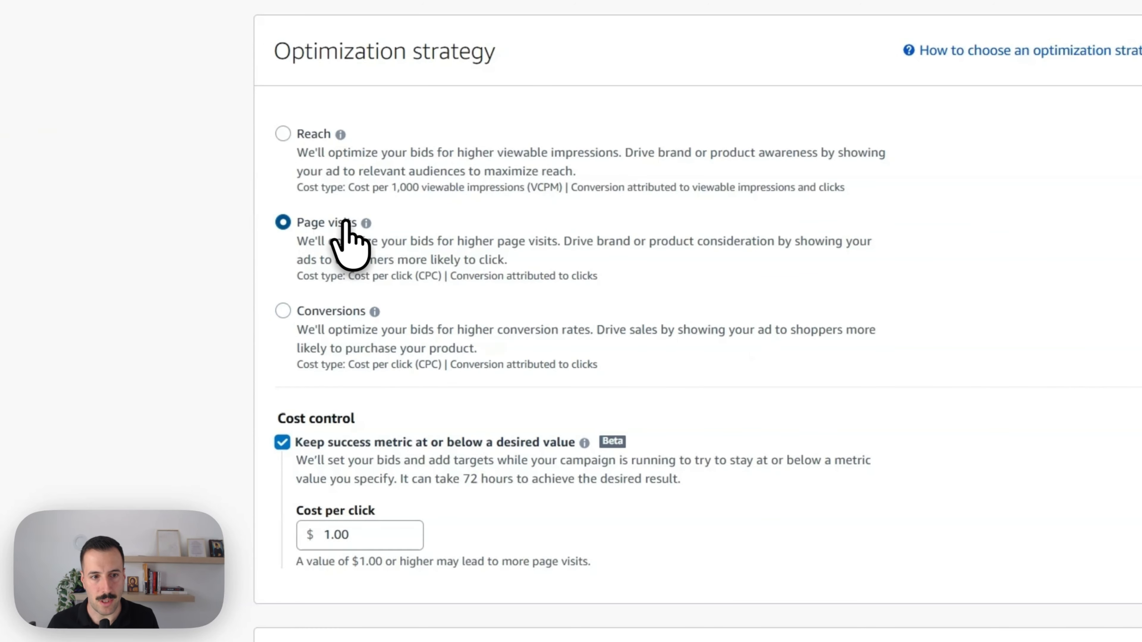
mouse_move(366, 224)
click(313, 312)
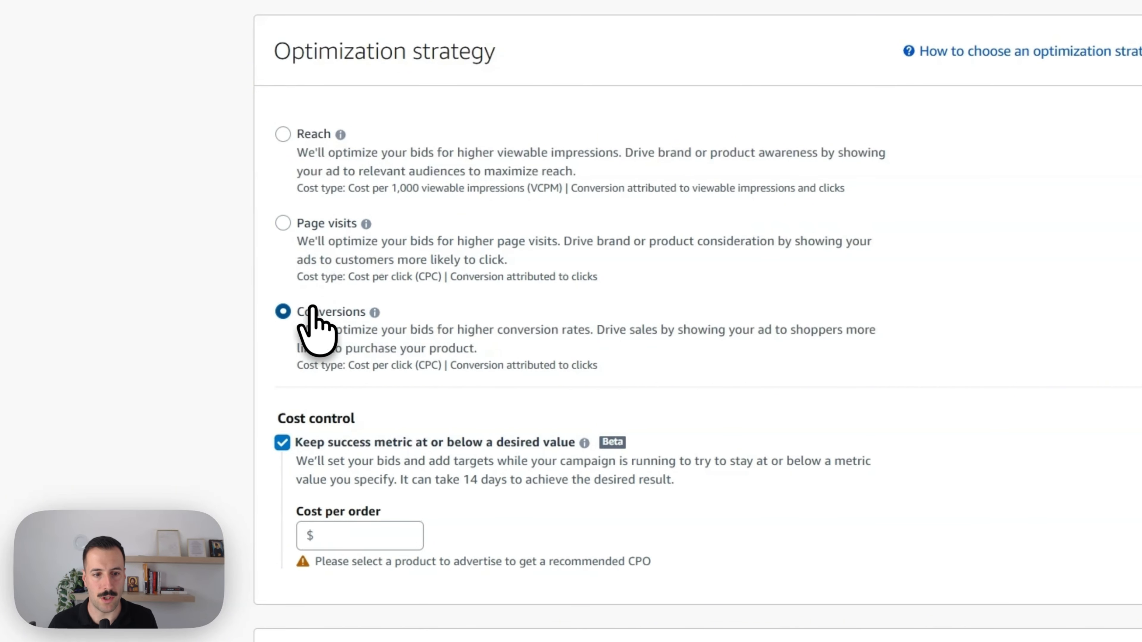
click(314, 224)
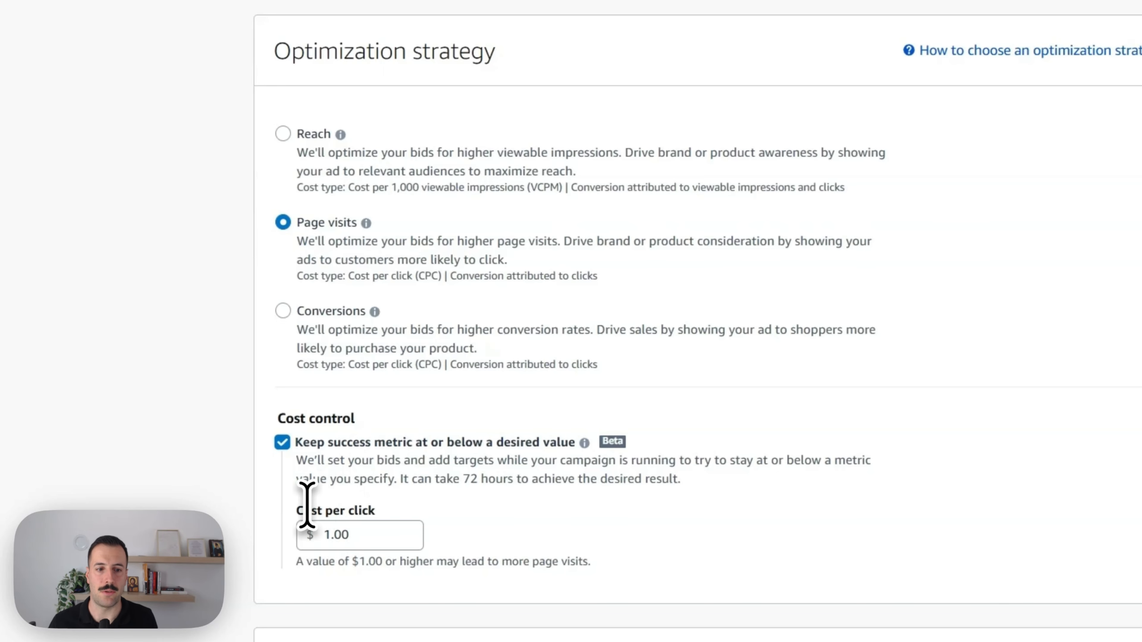
drag(295, 509, 395, 528)
click(418, 530)
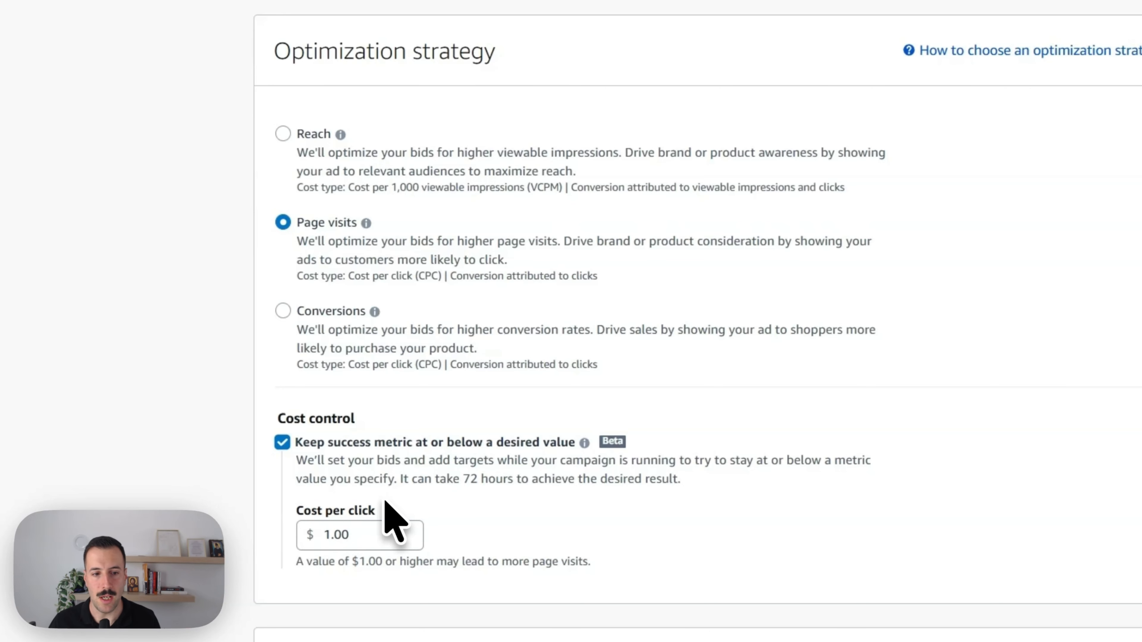
click(325, 309)
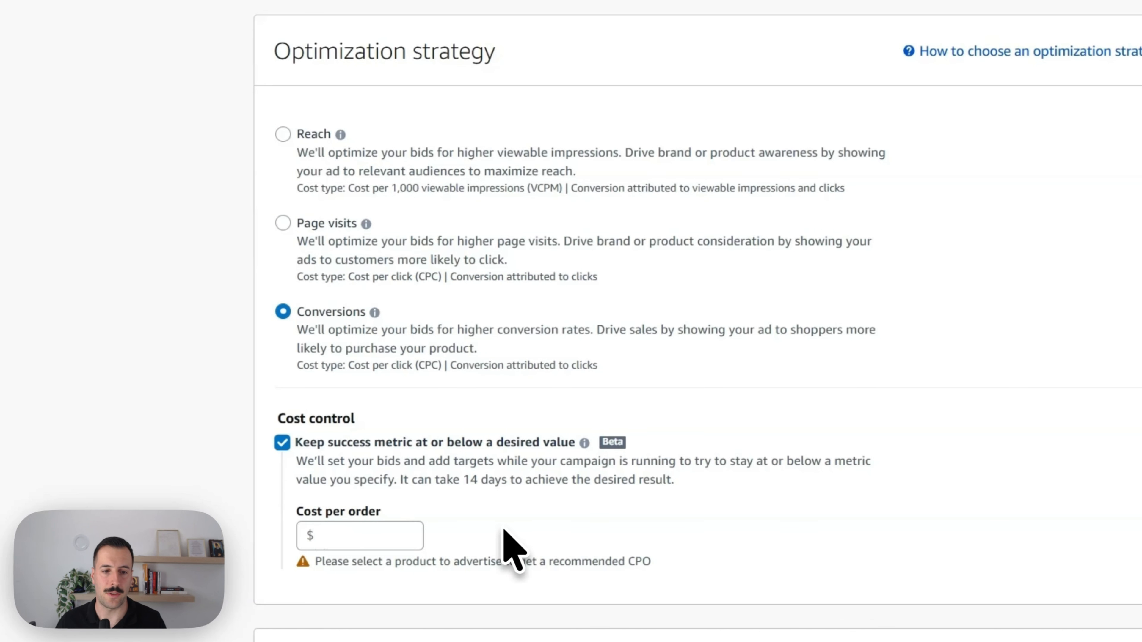
click(324, 221)
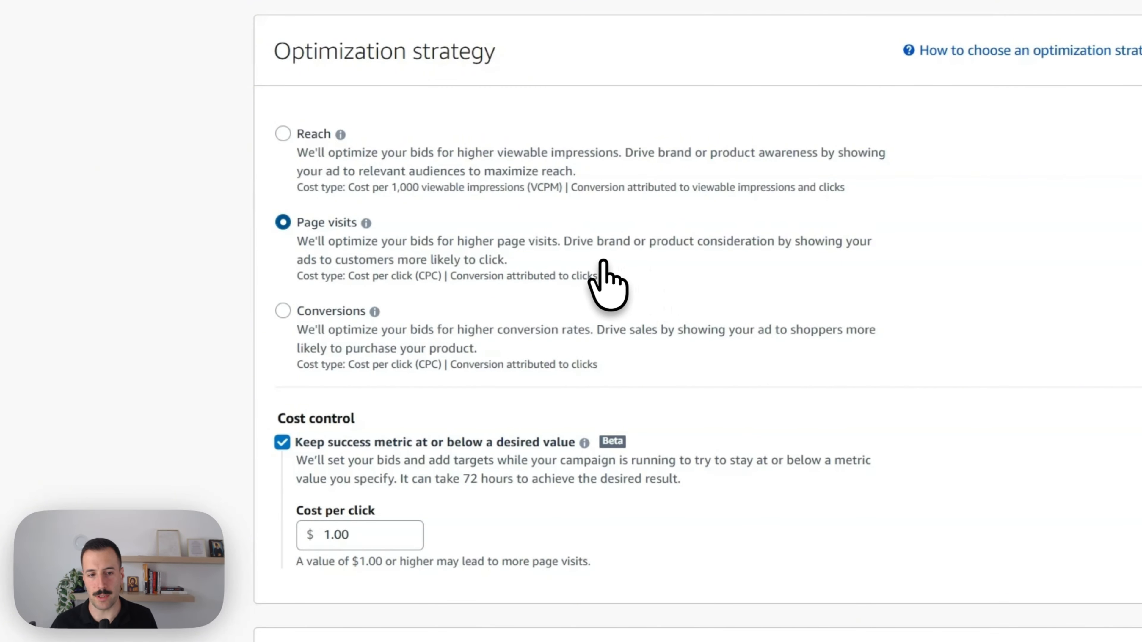
Turn off keeping the success metric at or below a desired value and compare Conversions with Page visits without it, ending on Page visits
click(282, 442)
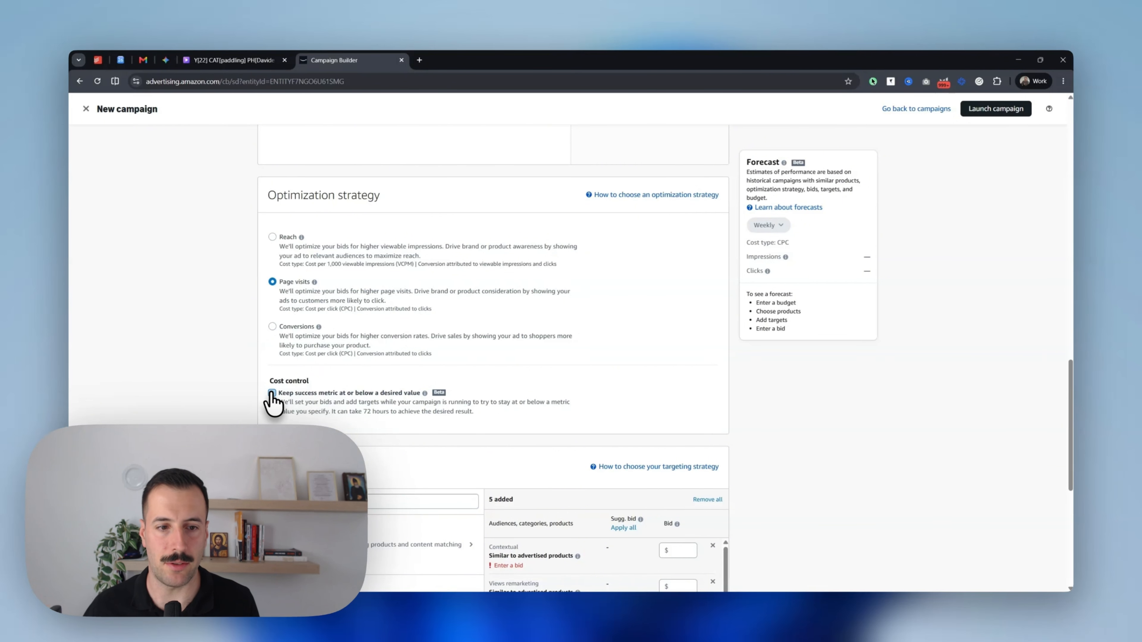
click(272, 394)
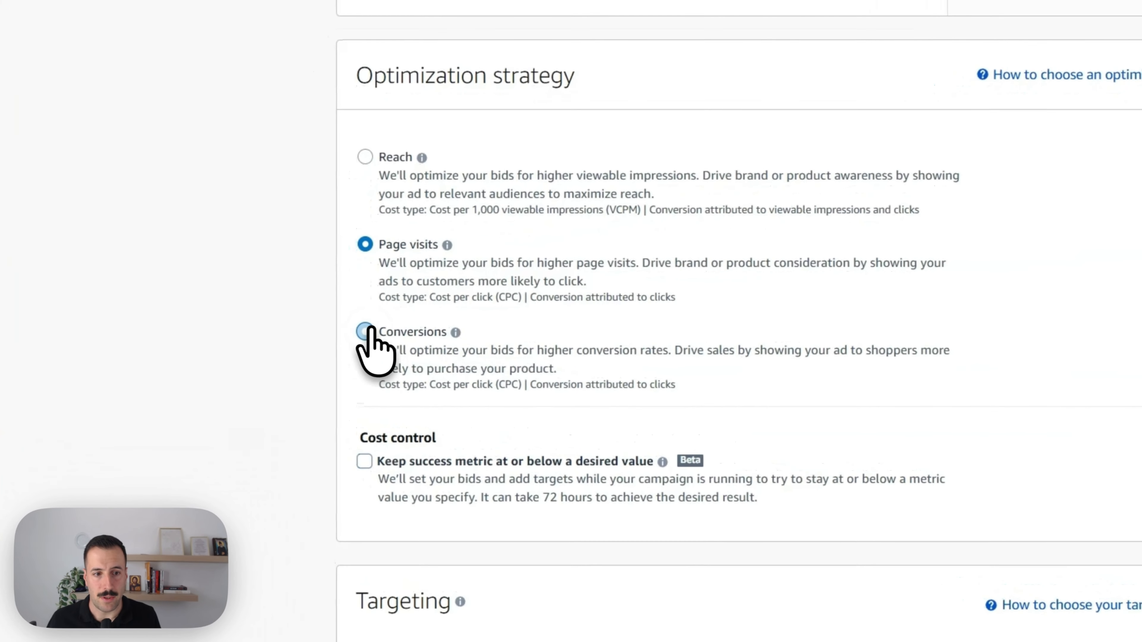
click(272, 326)
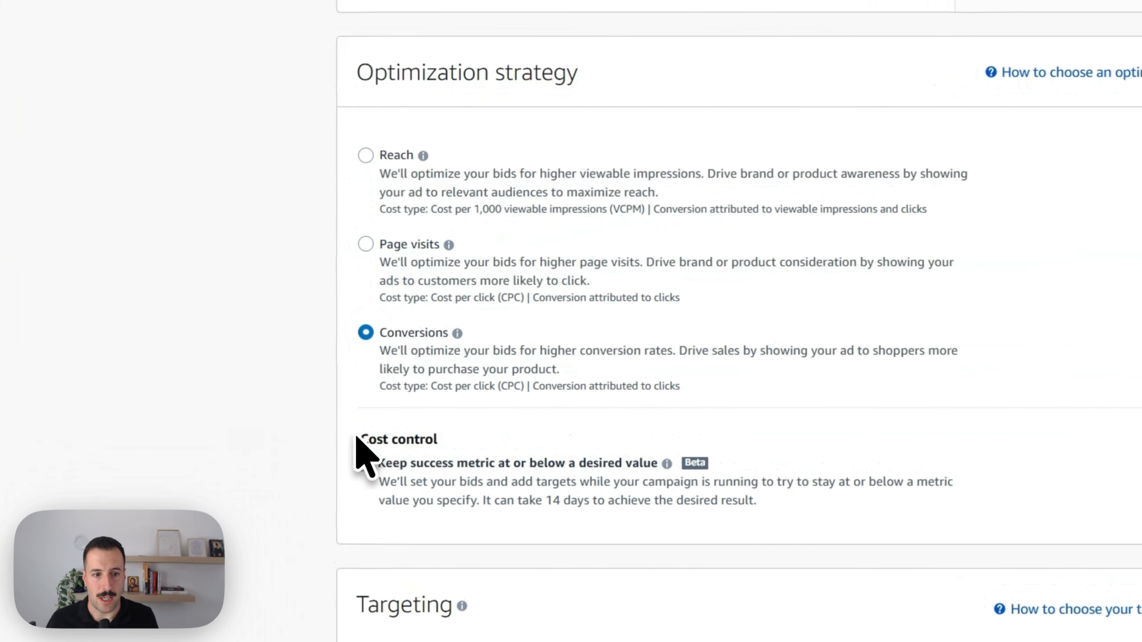
click(365, 243)
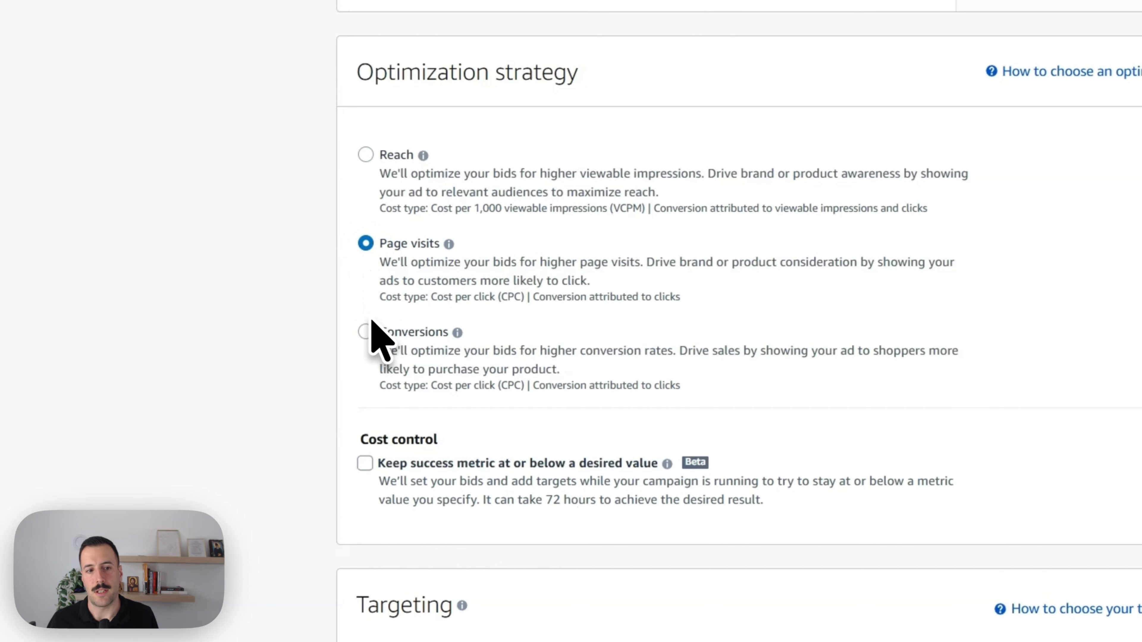
click(365, 332)
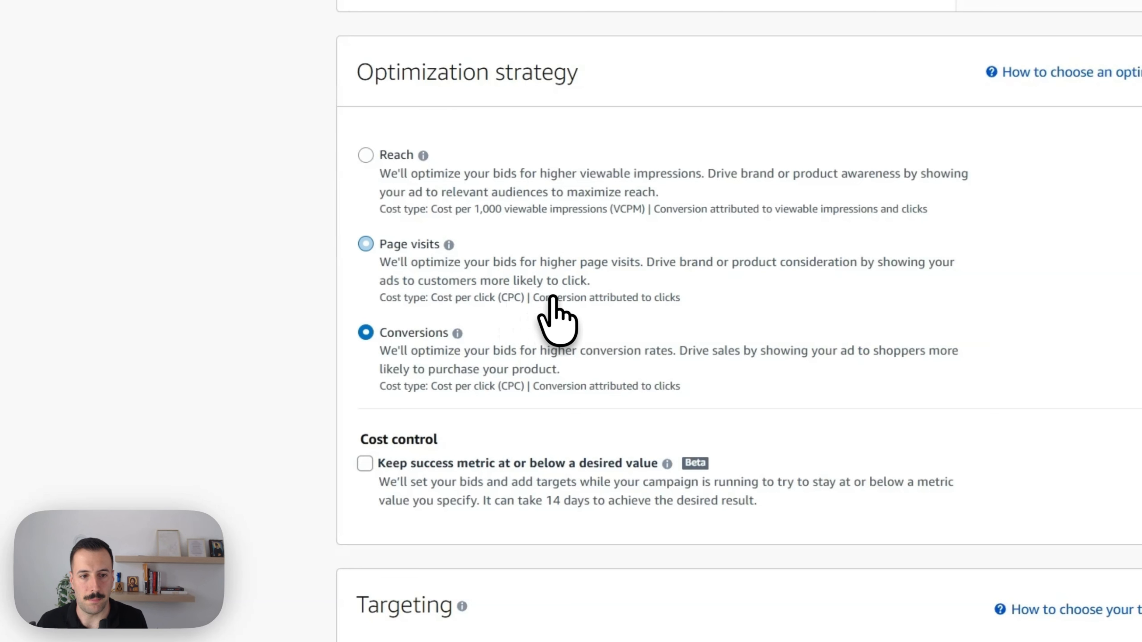
click(369, 245)
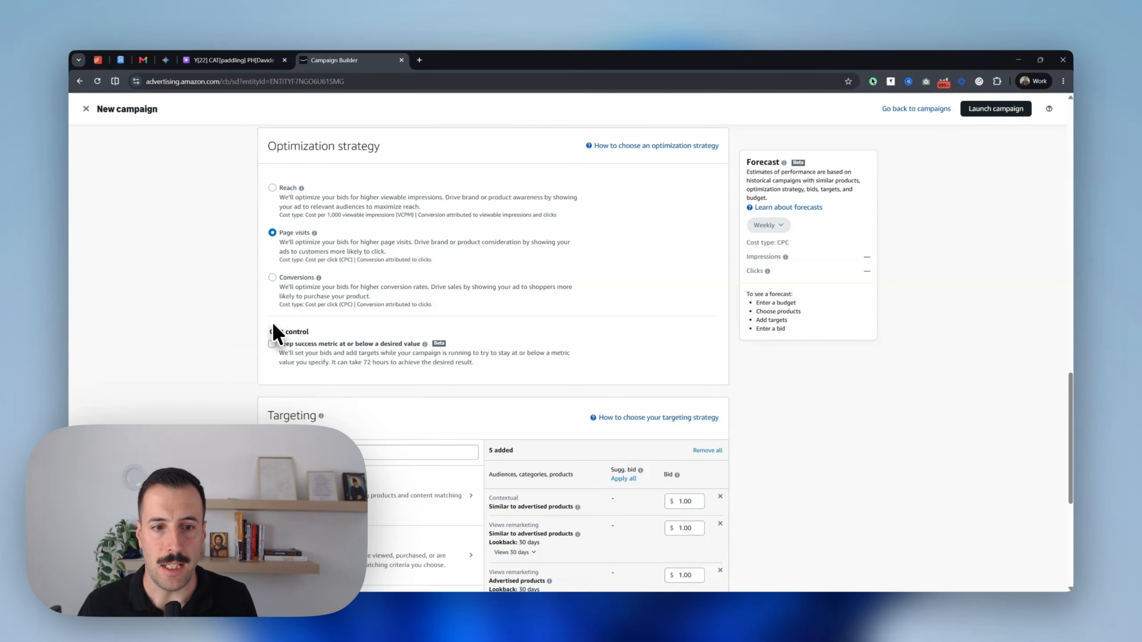
Enable keeping the success metric at or below a desired value, and check the daily budget guidance in the campaign settings
click(273, 344)
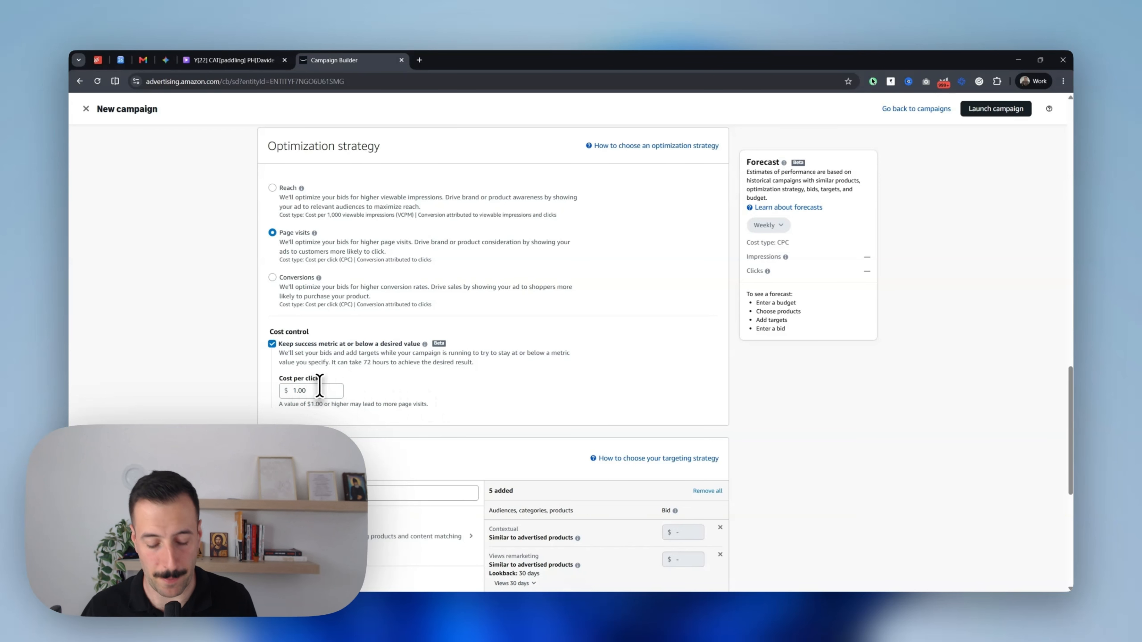
scroll(539, 394, up, 15)
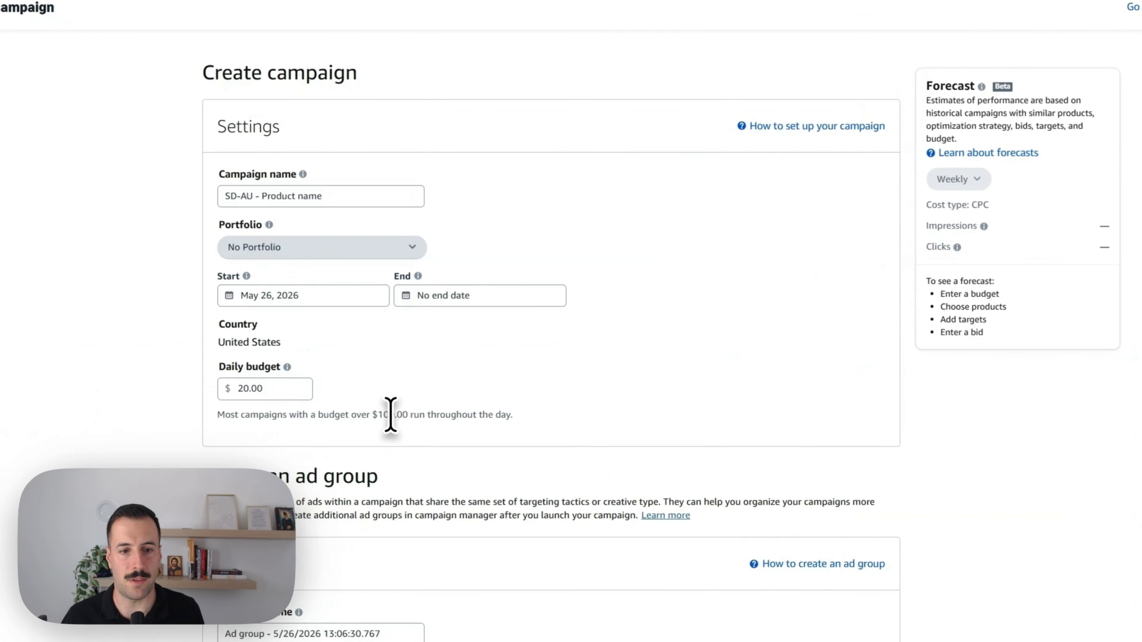
drag(377, 384, 425, 388)
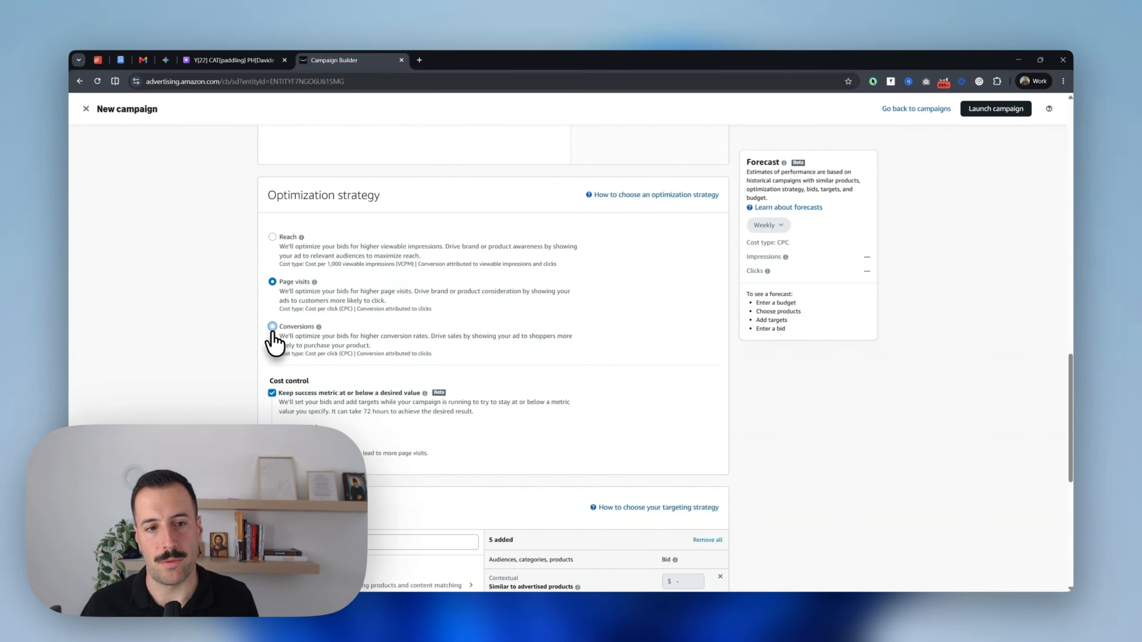
Set the optimization strategy to Conversions with a cost per order of $15, and review the budget guidance for that value
click(273, 330)
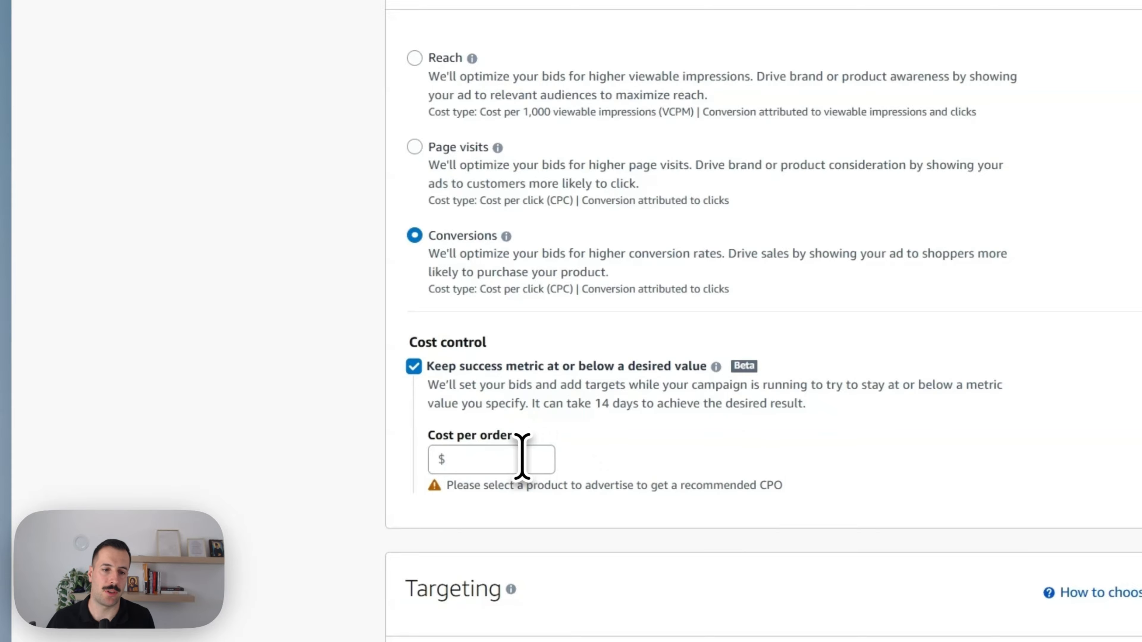
click(515, 459)
text(15)
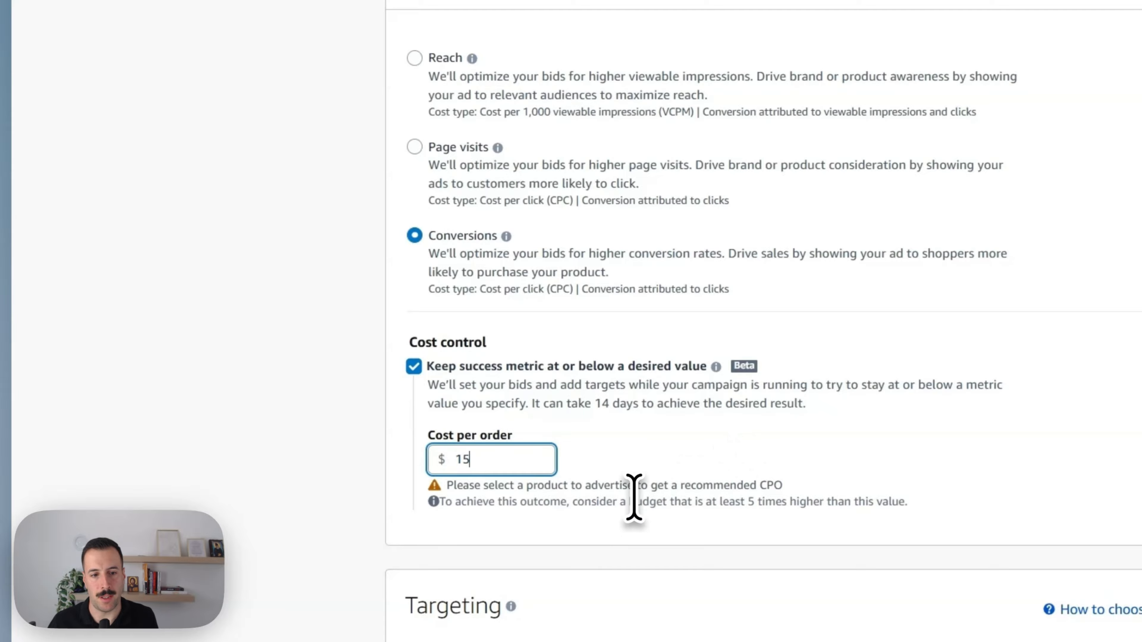
drag(462, 502, 475, 522)
drag(318, 508, 282, 503)
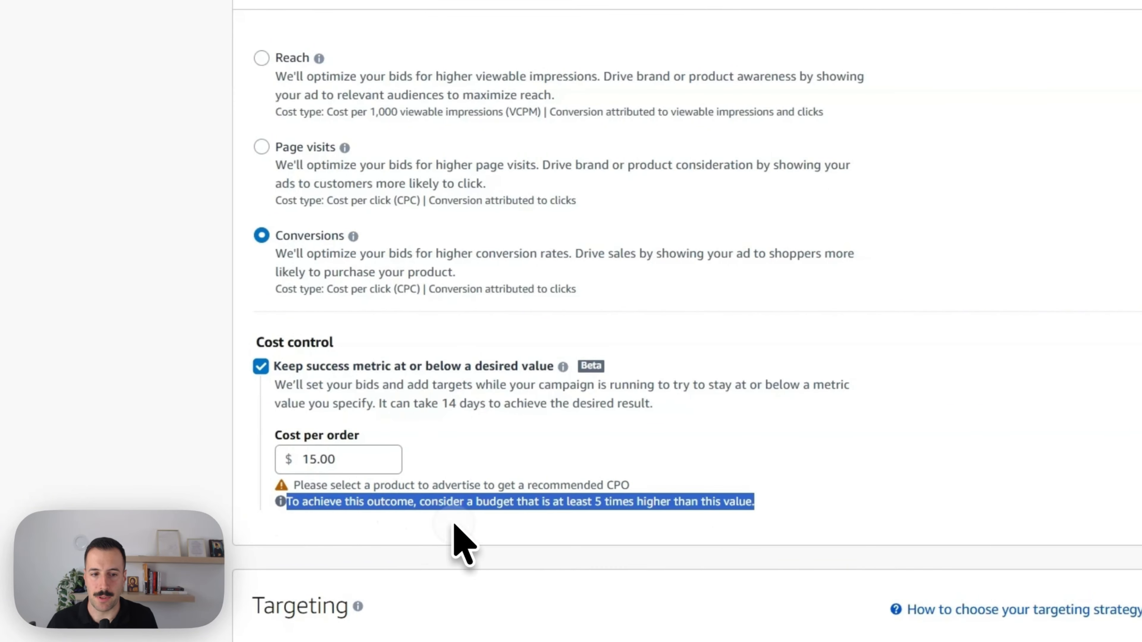
click(785, 526)
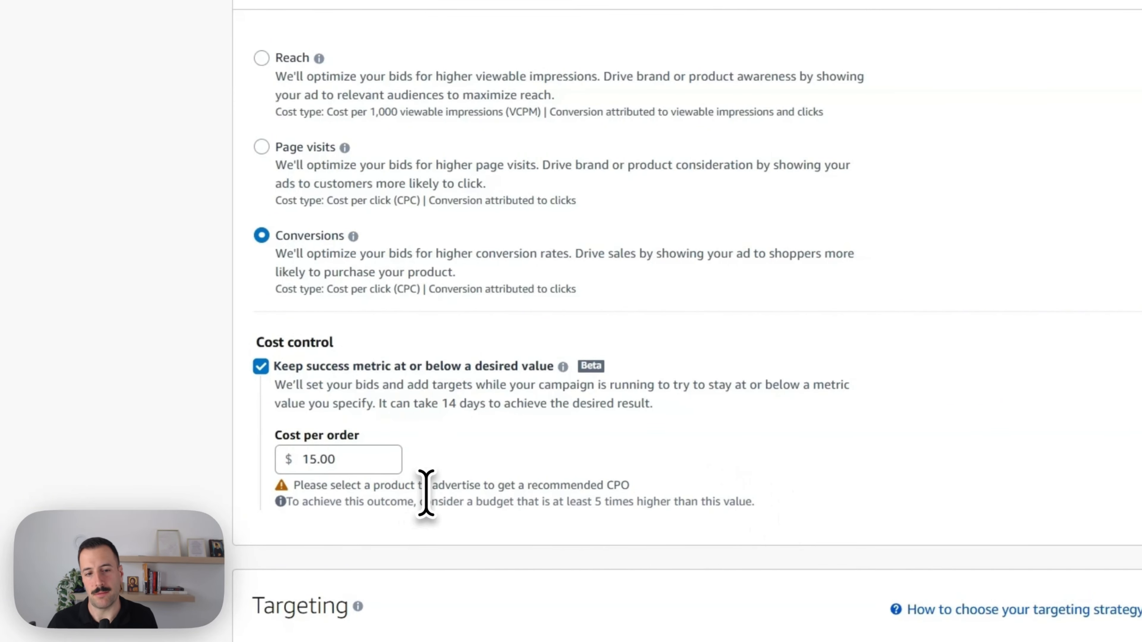
drag(266, 435, 439, 434)
click(440, 435)
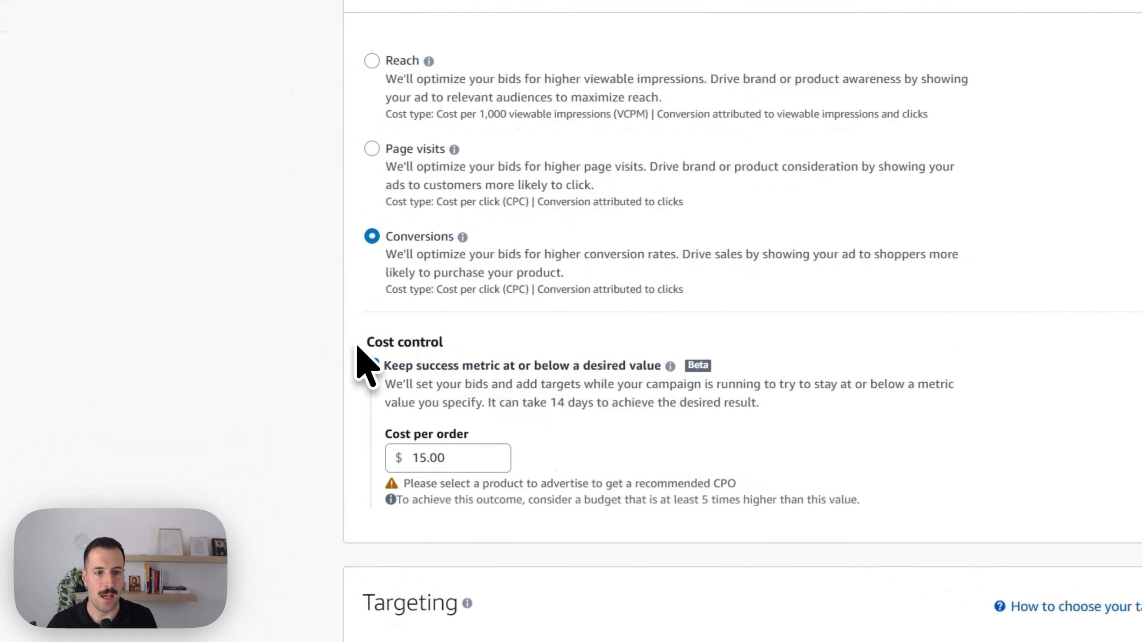
Turn off keeping the success metric at or below a desired value, and check the optimized targeting bid without changing it
click(387, 367)
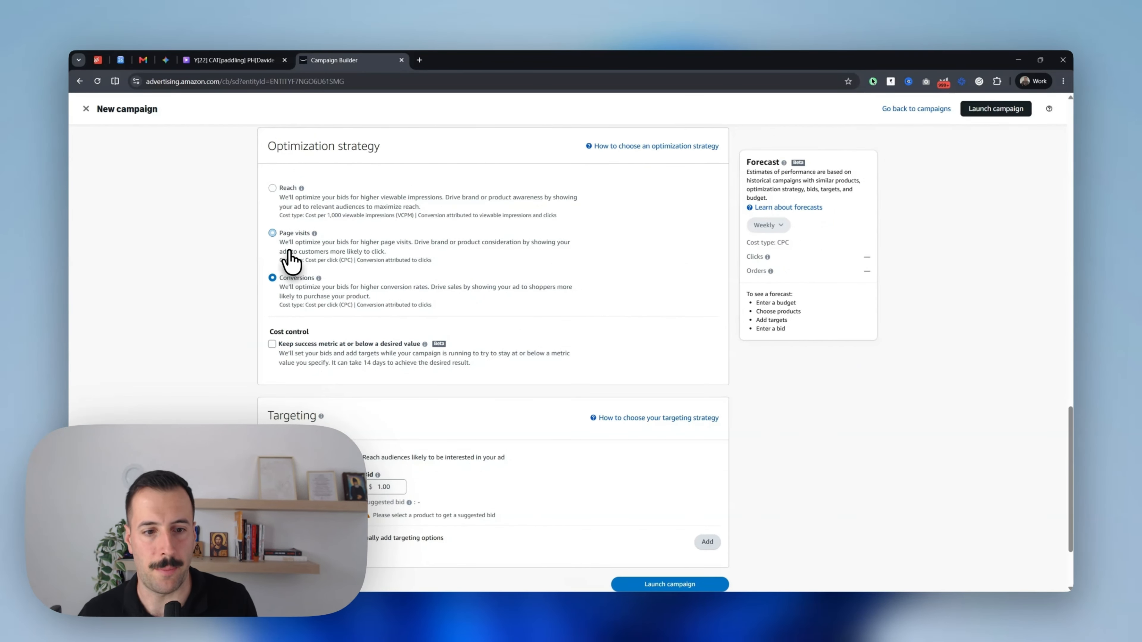
scroll(334, 265, down, 1)
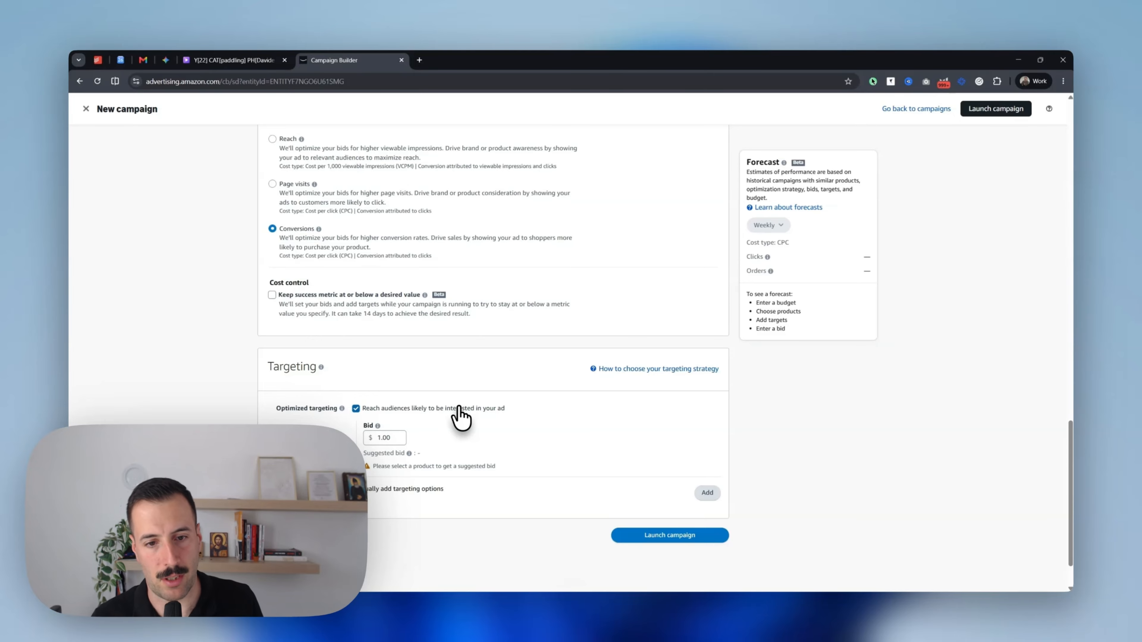
click(398, 436)
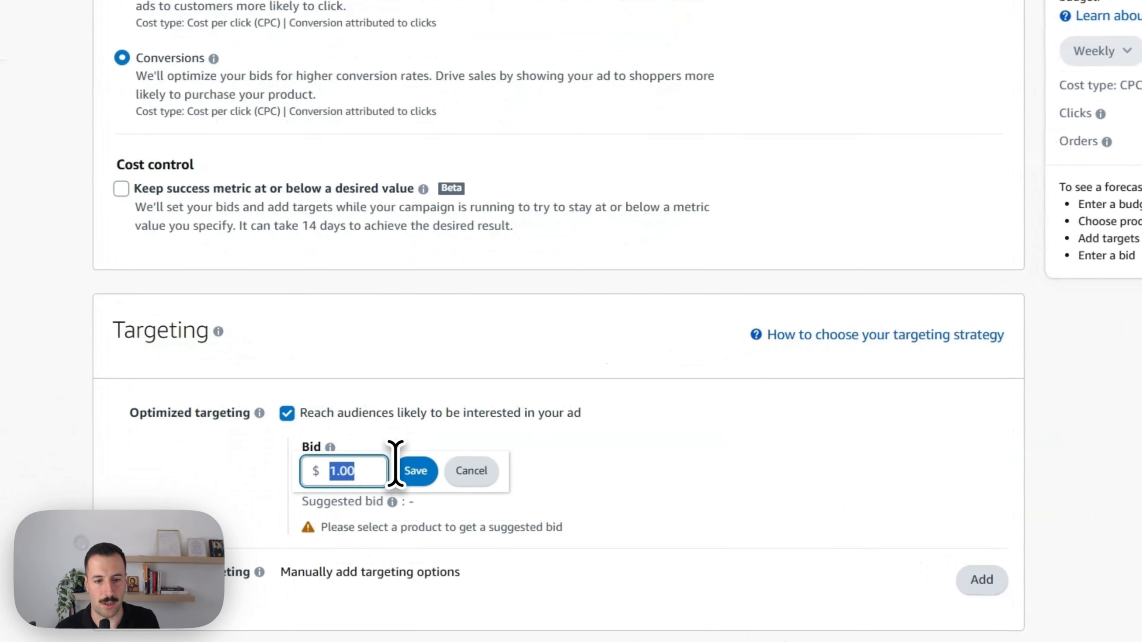
click(457, 438)
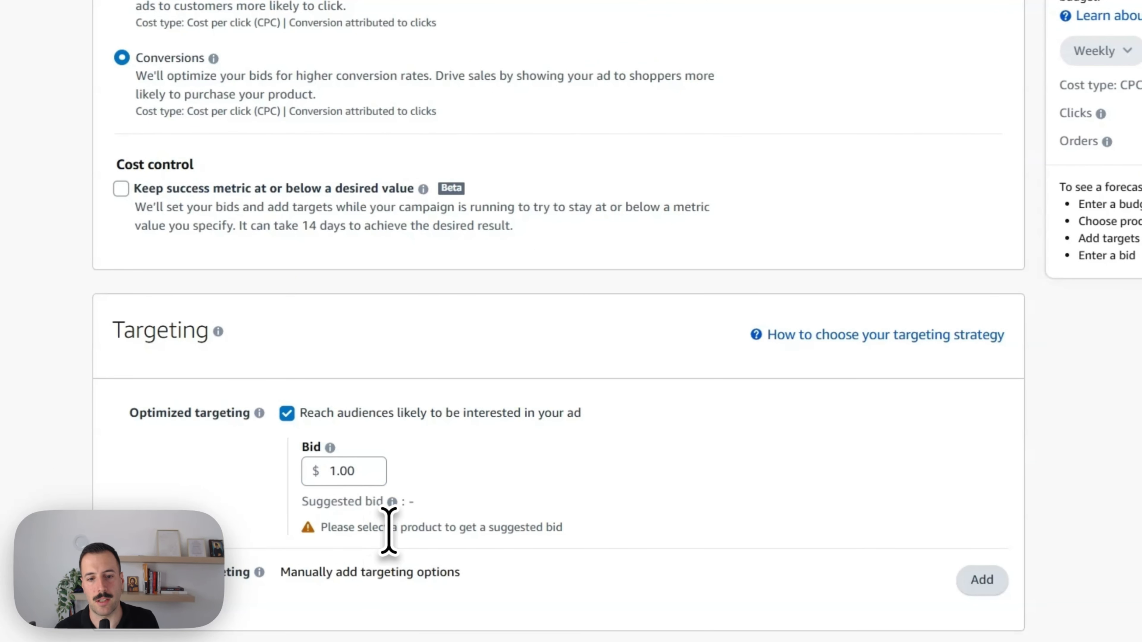
scroll(701, 310, up, 20)
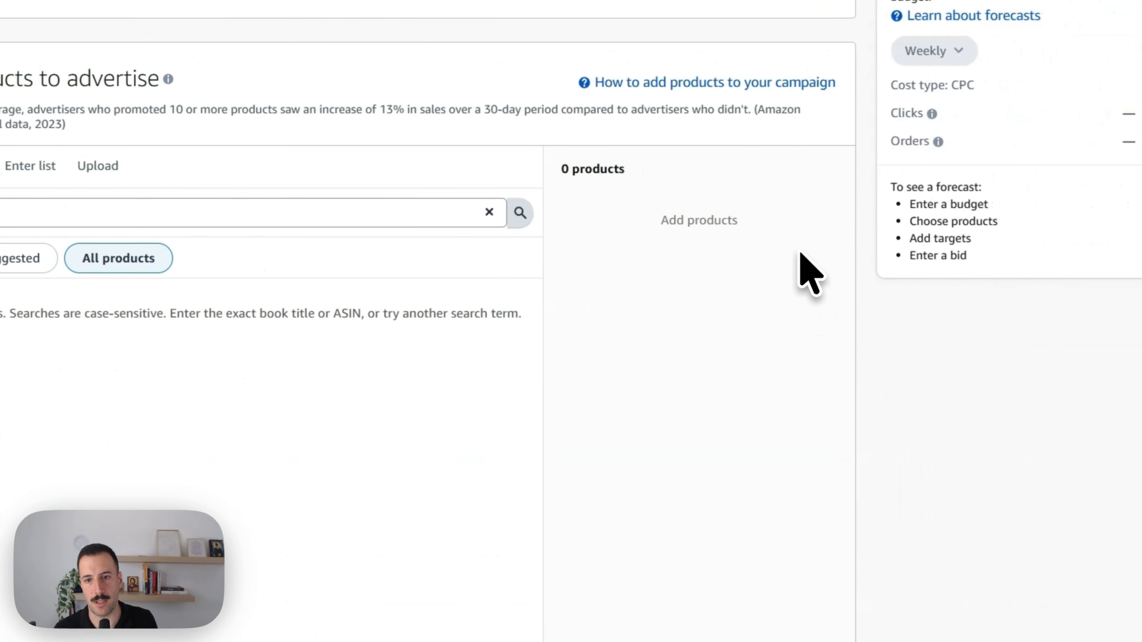
scroll(800, 283, down, 15)
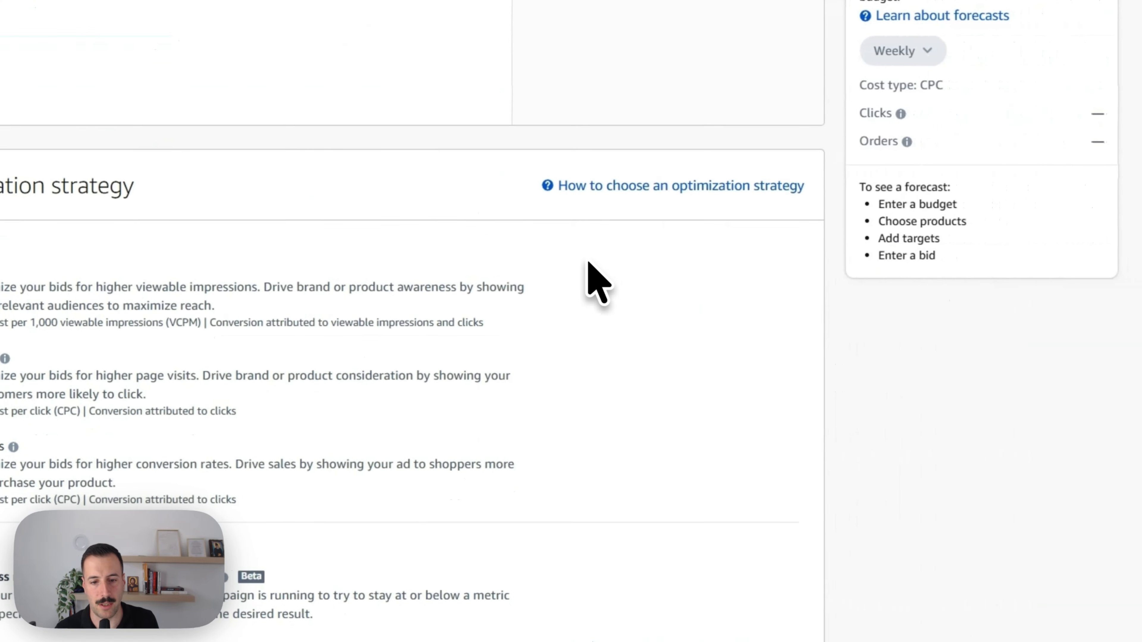
scroll(588, 262, down, 5)
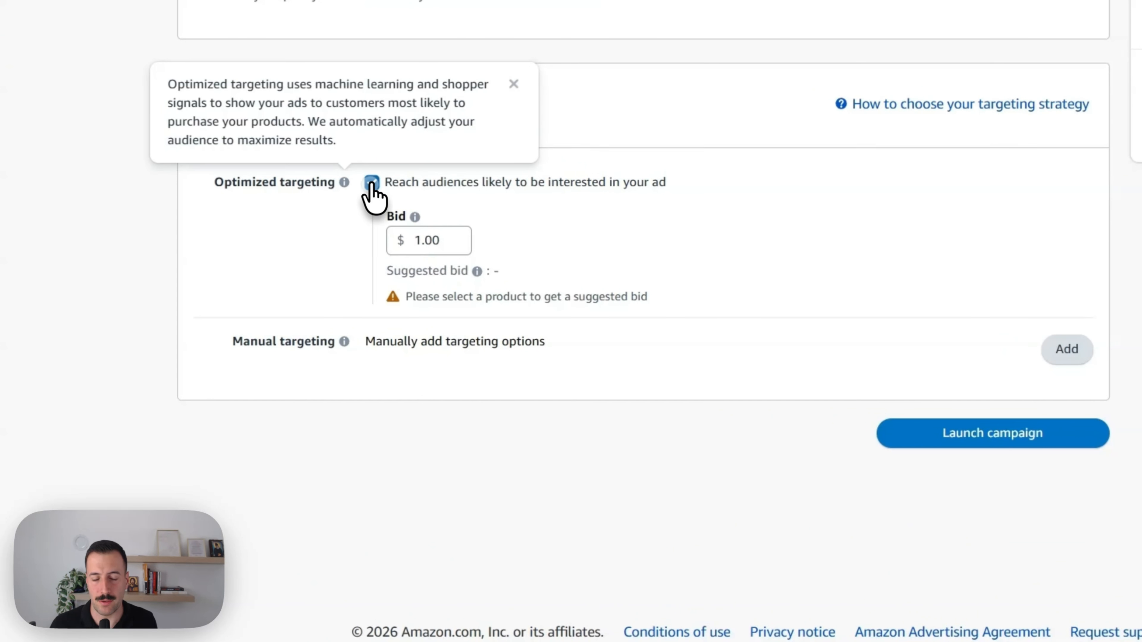
Turn off optimized targeting and open the manual targeting options
click(372, 182)
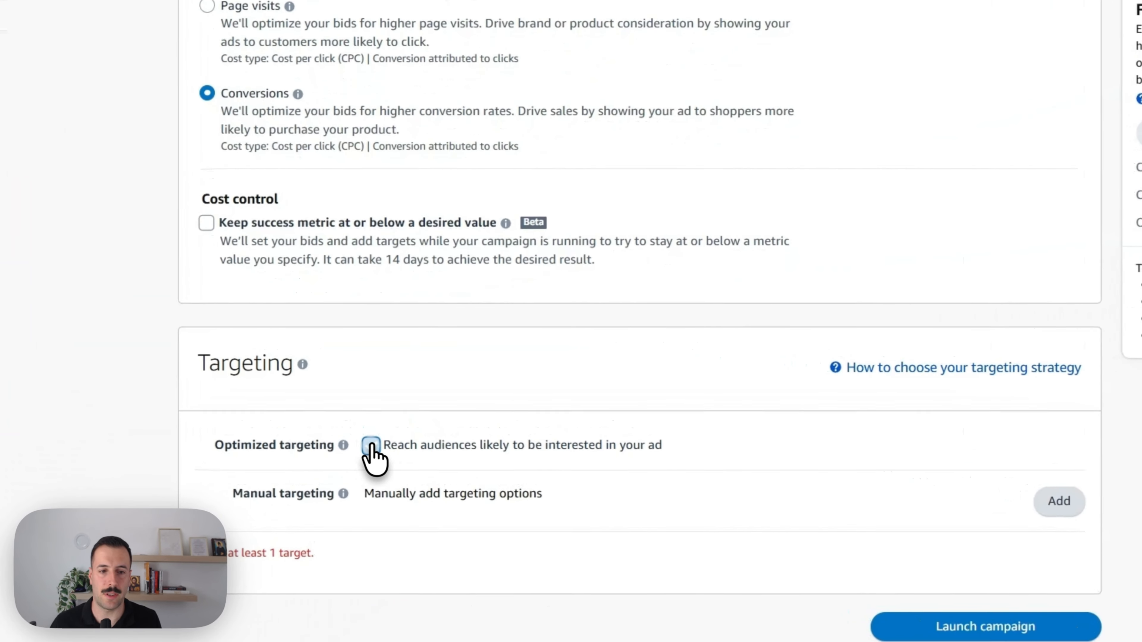
click(356, 385)
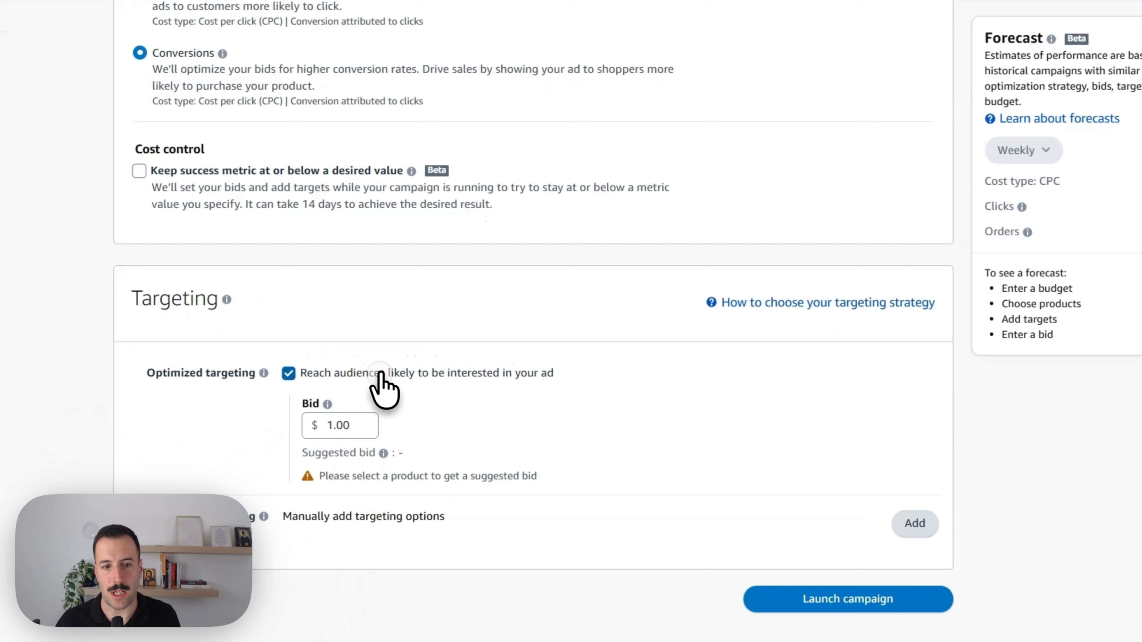
click(380, 374)
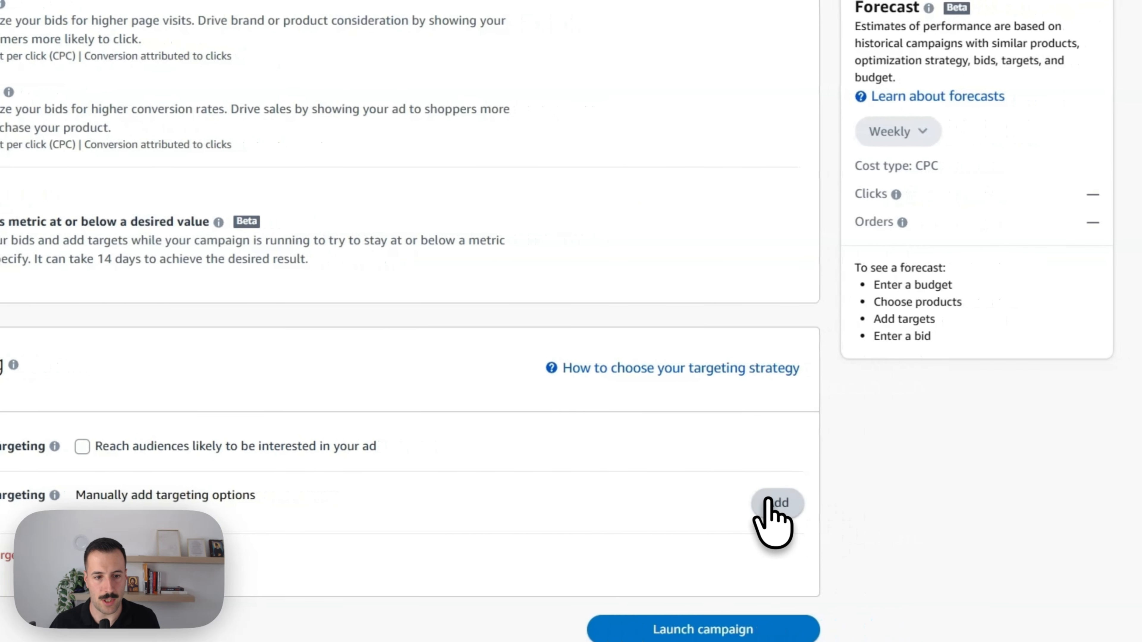
click(785, 502)
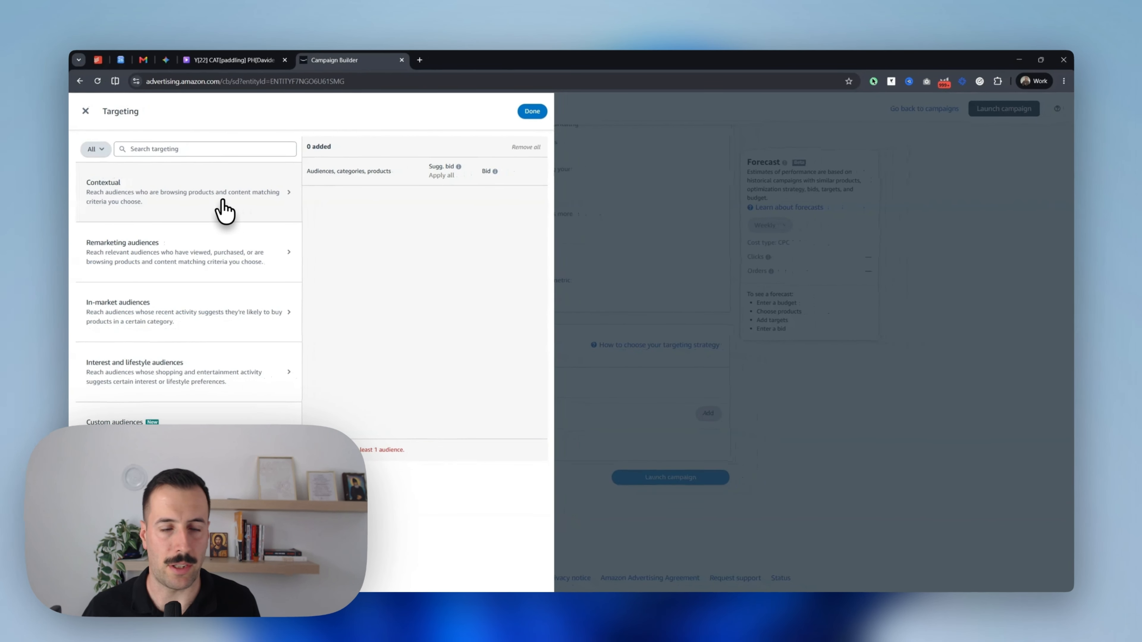
Open contextual targeting, look at its individual products and suggested categories, and display the full list of product categories
click(223, 208)
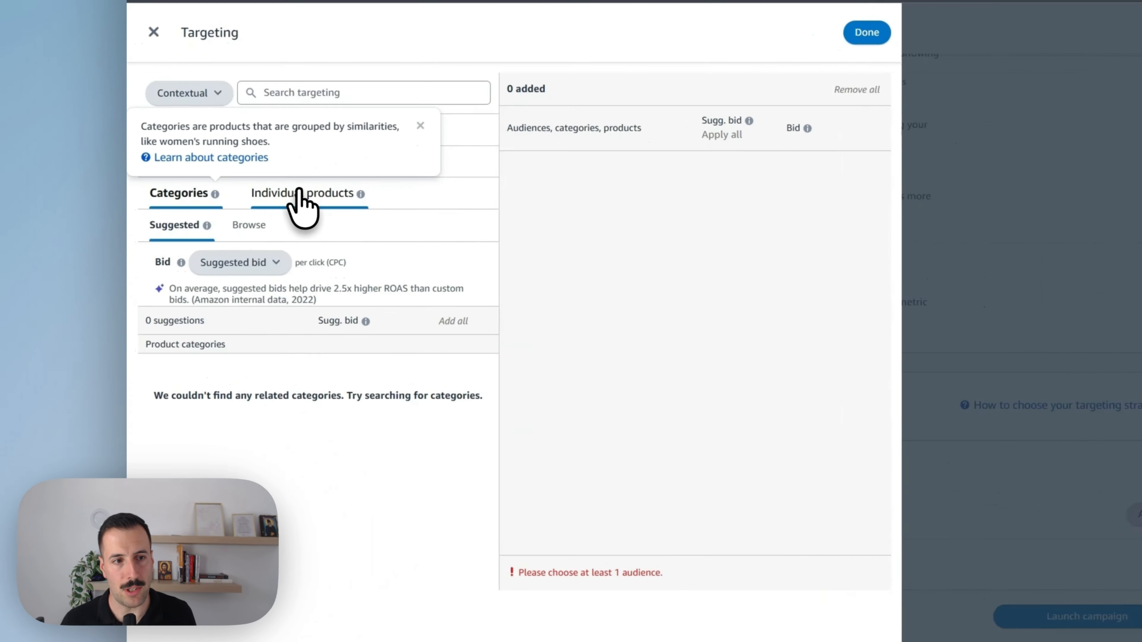
click(177, 211)
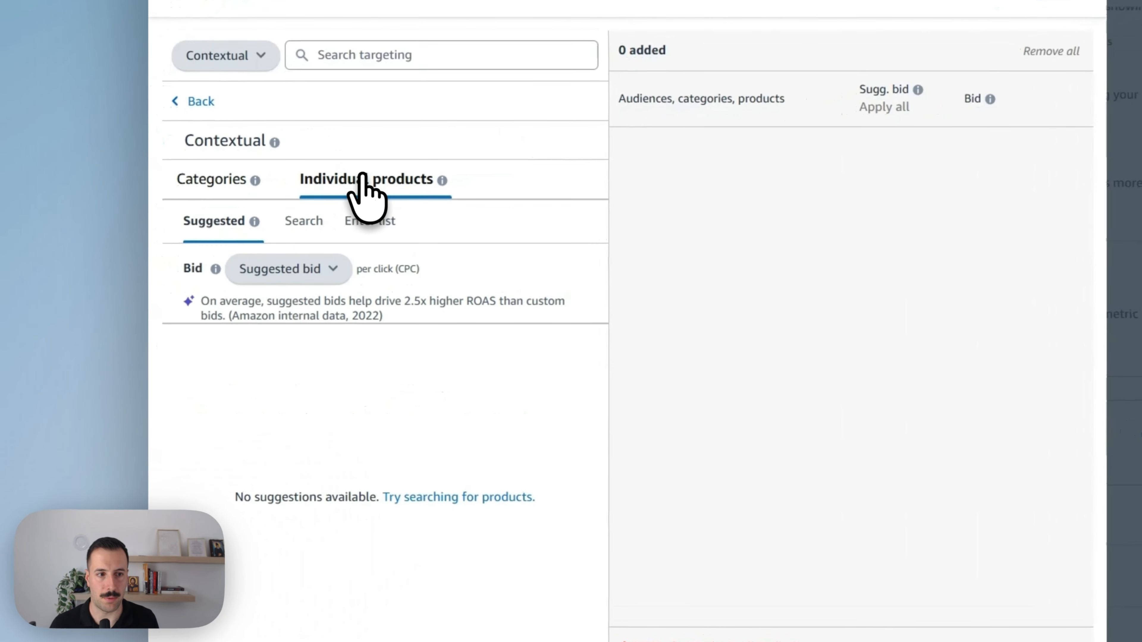
click(205, 180)
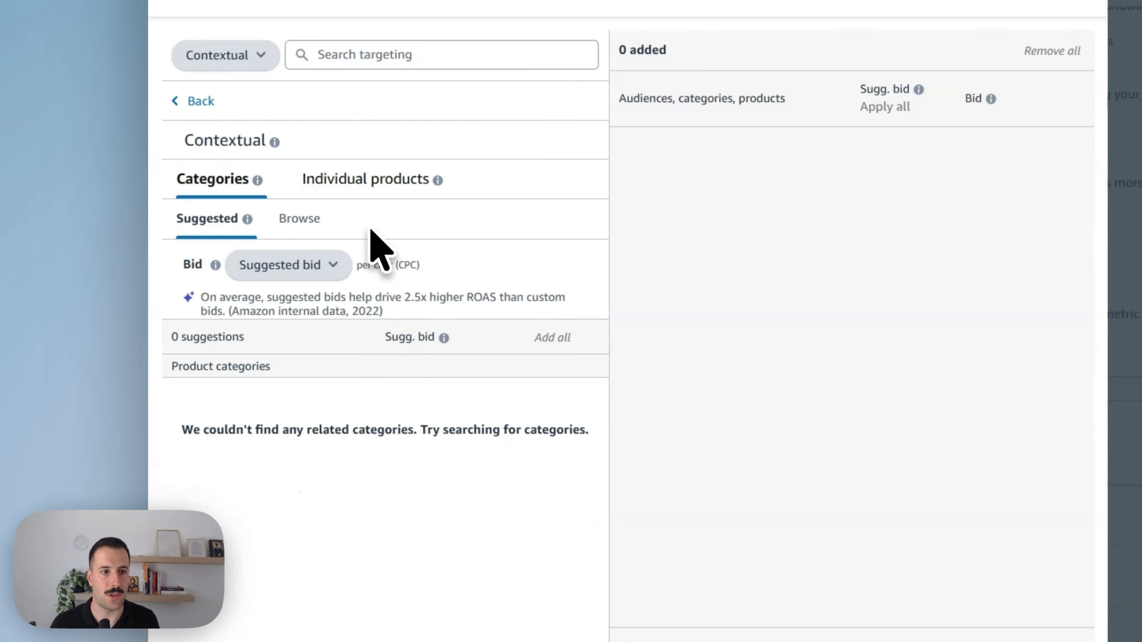
click(295, 216)
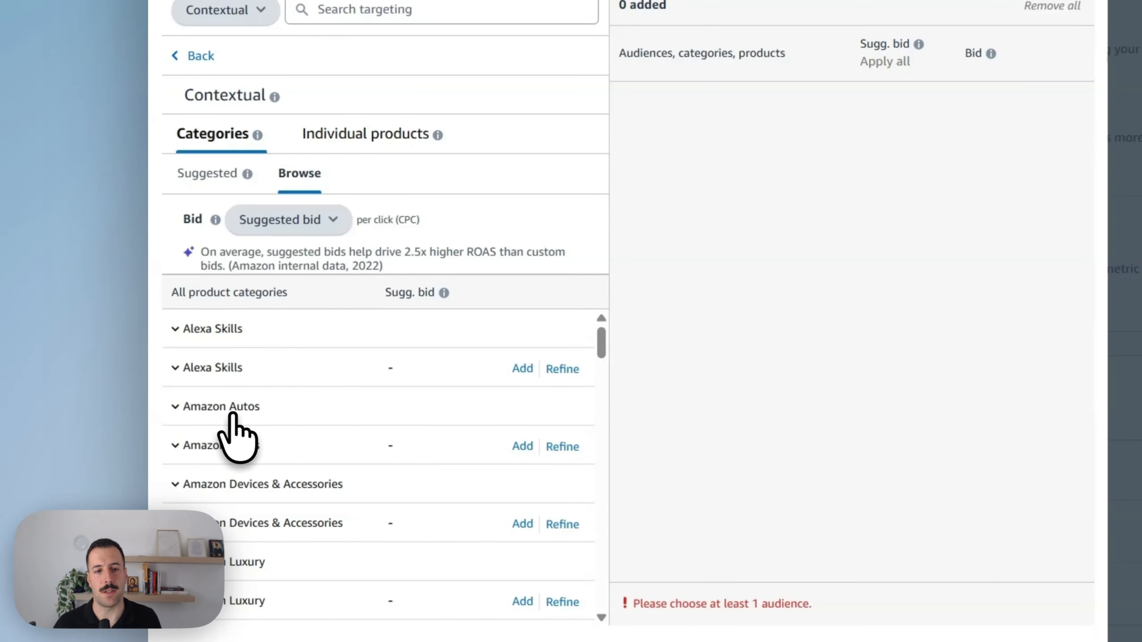
Examine the Alexa Skills and Food & Drink subcategories and the wider category list, and return to the targeting types
click(175, 326)
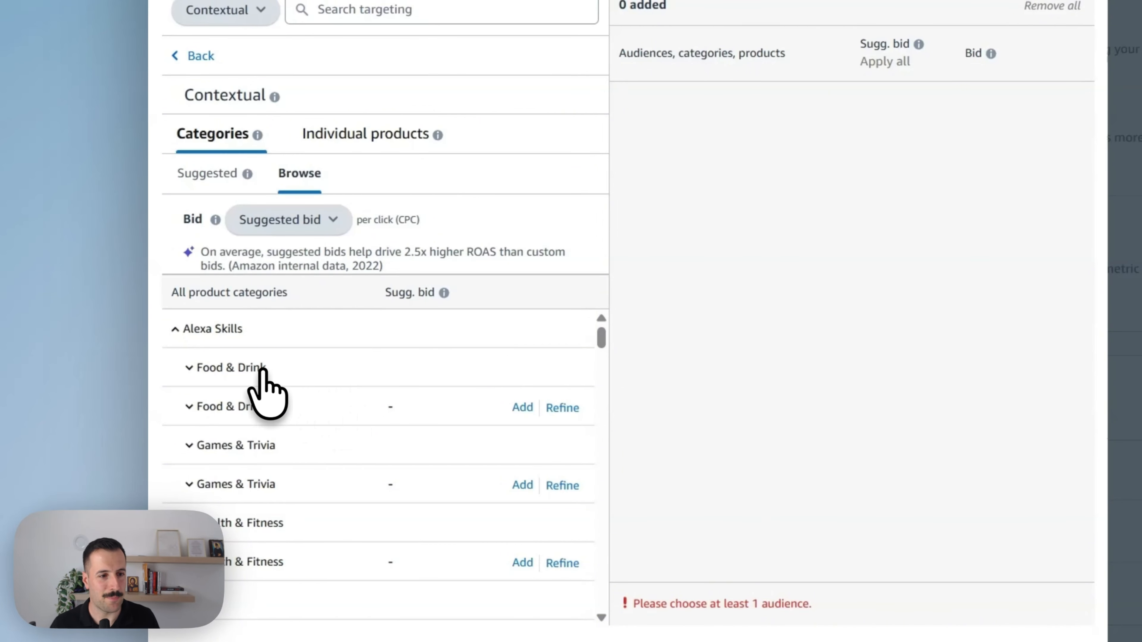
click(188, 366)
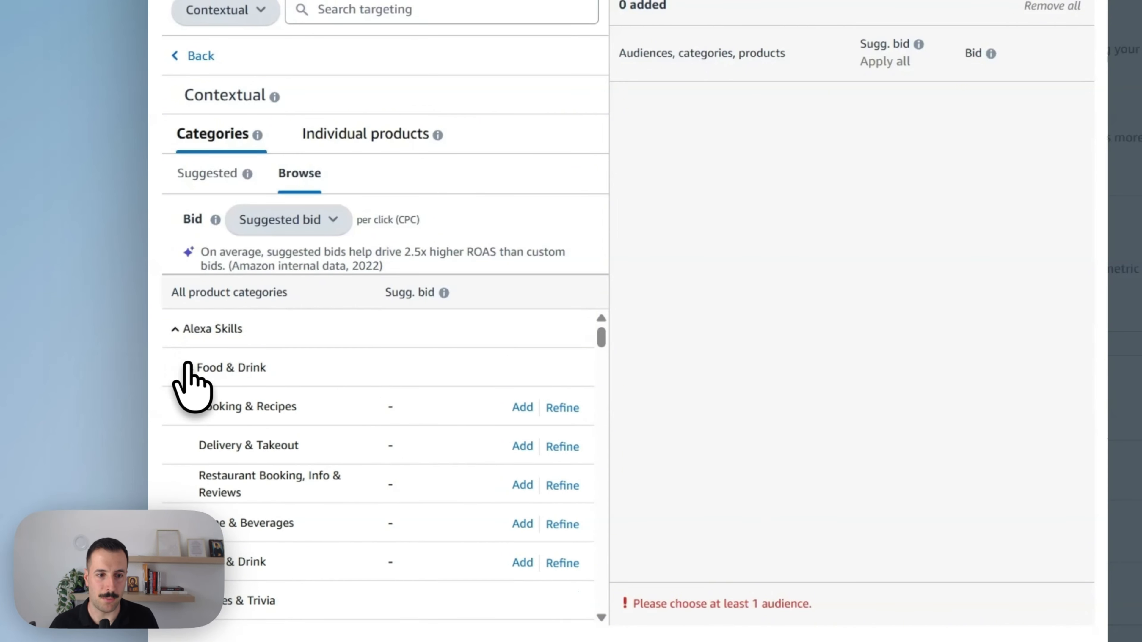
scroll(293, 434, down, 2)
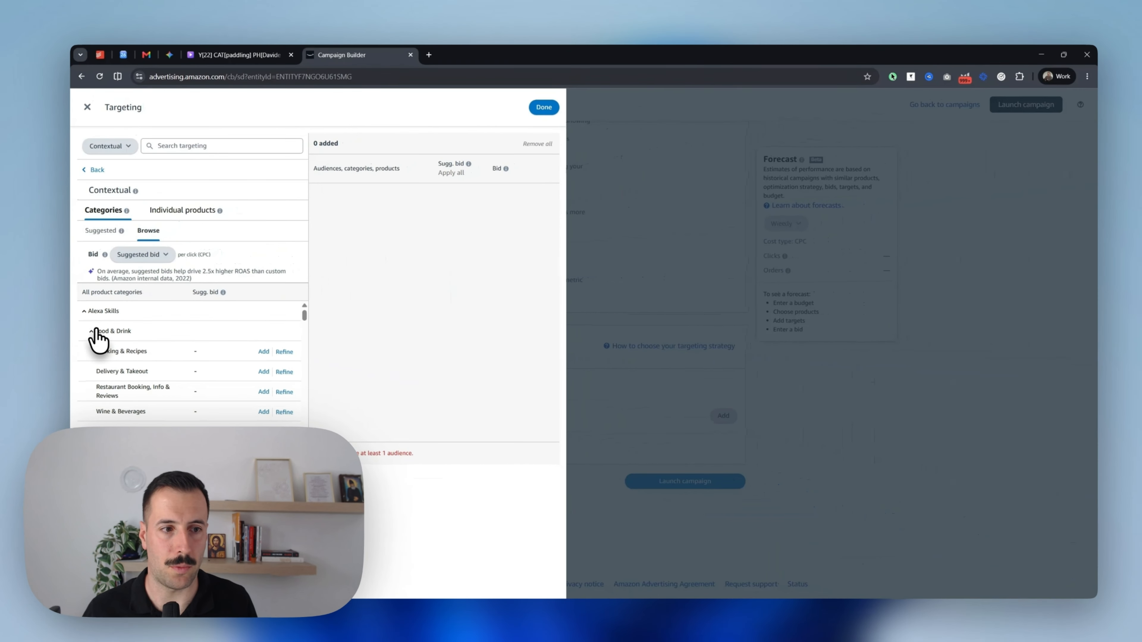
scroll(96, 346, down, 5)
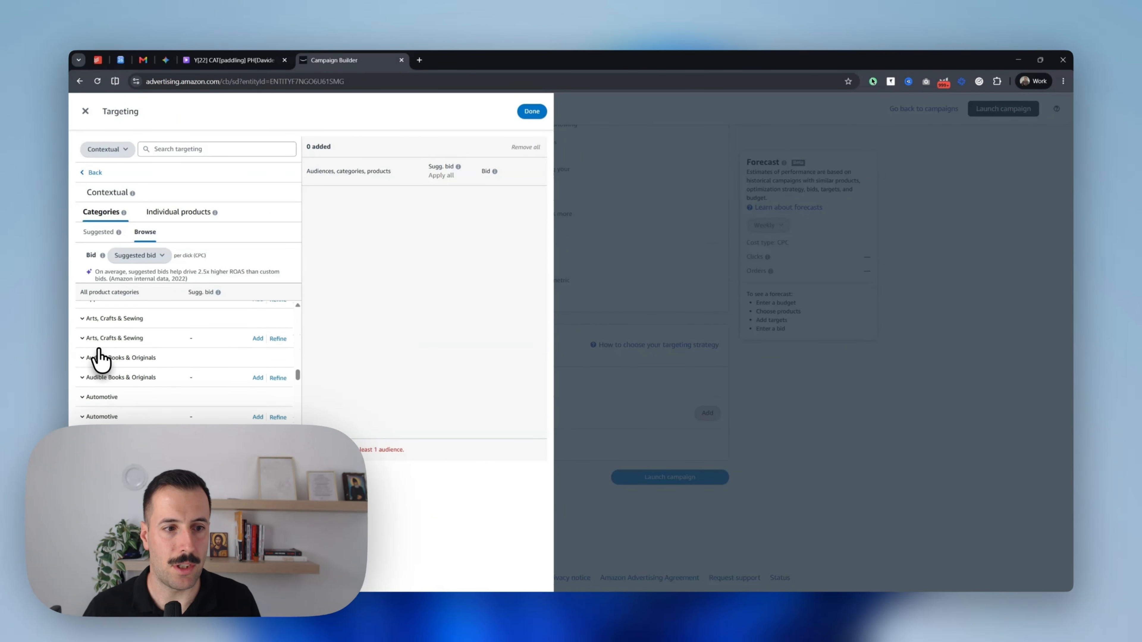
scroll(100, 351, up, 10)
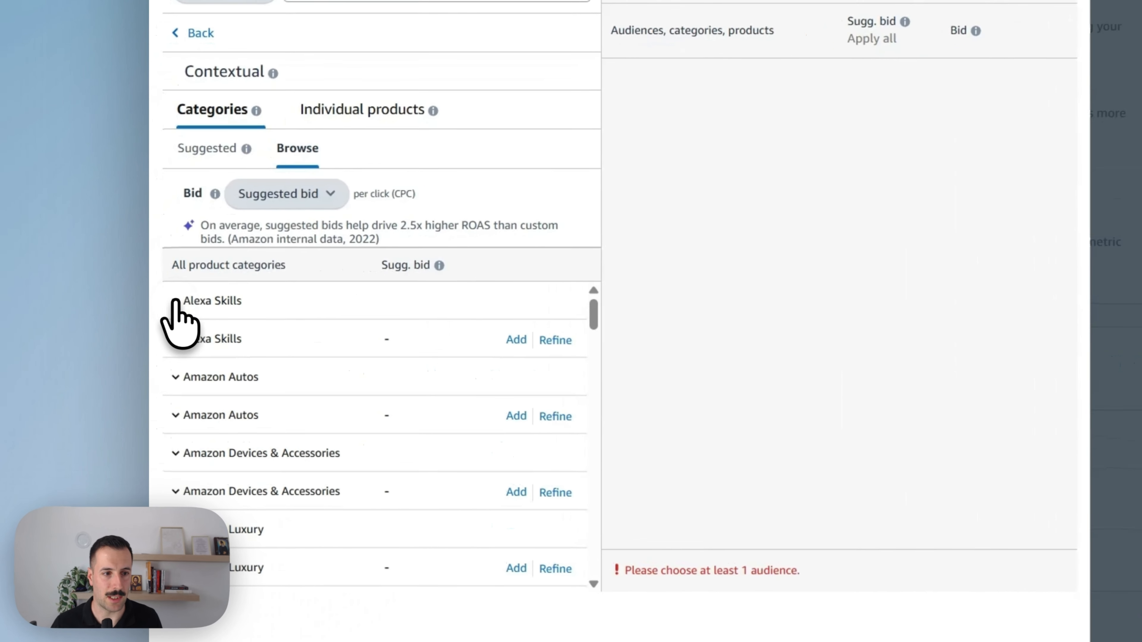
click(177, 339)
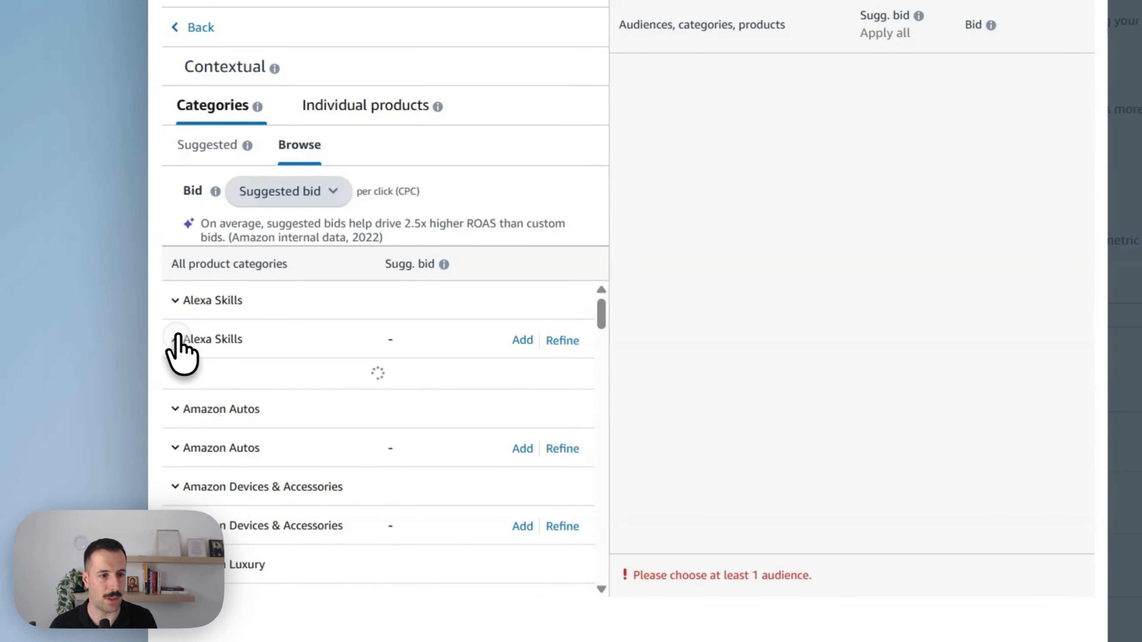
click(178, 337)
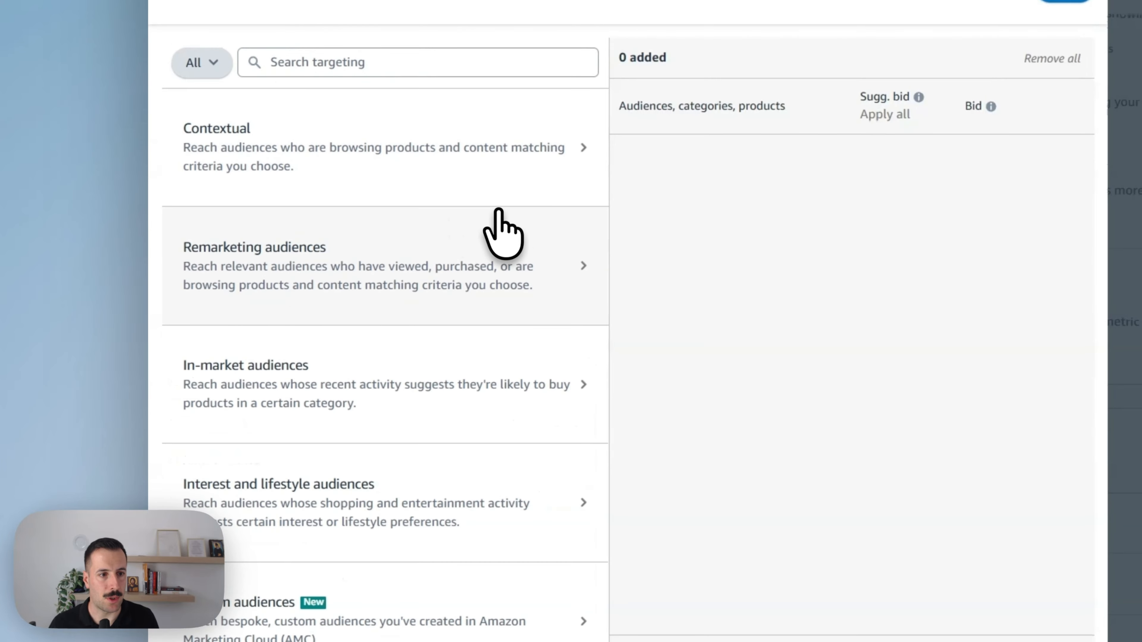
Open the suggested remarketing audiences and set their lookback type to Purchases
click(432, 230)
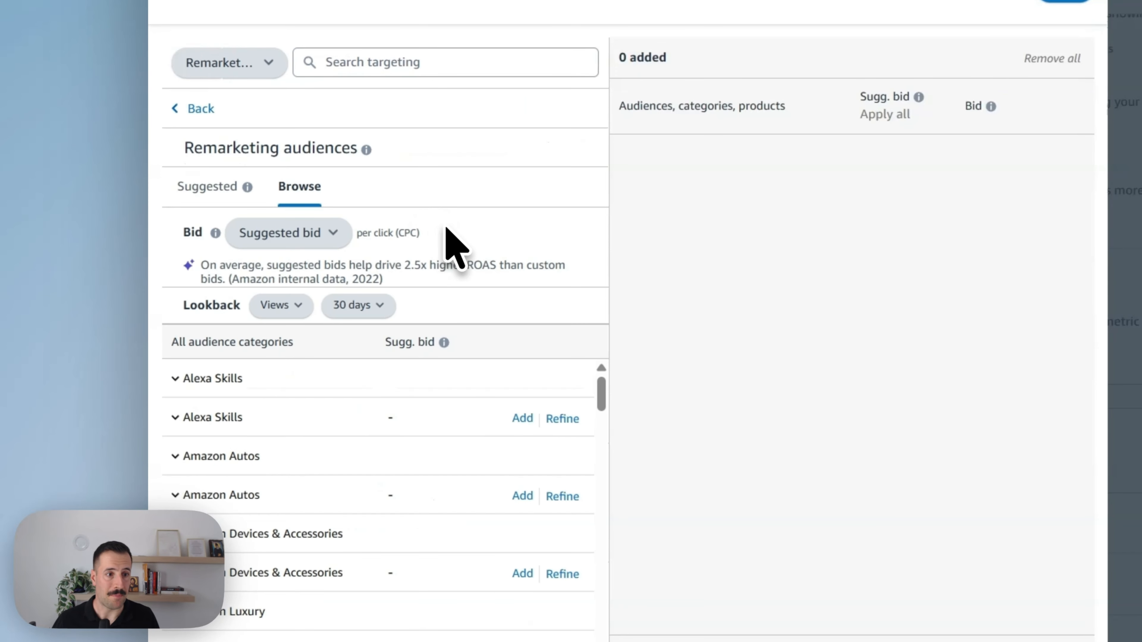
click(213, 183)
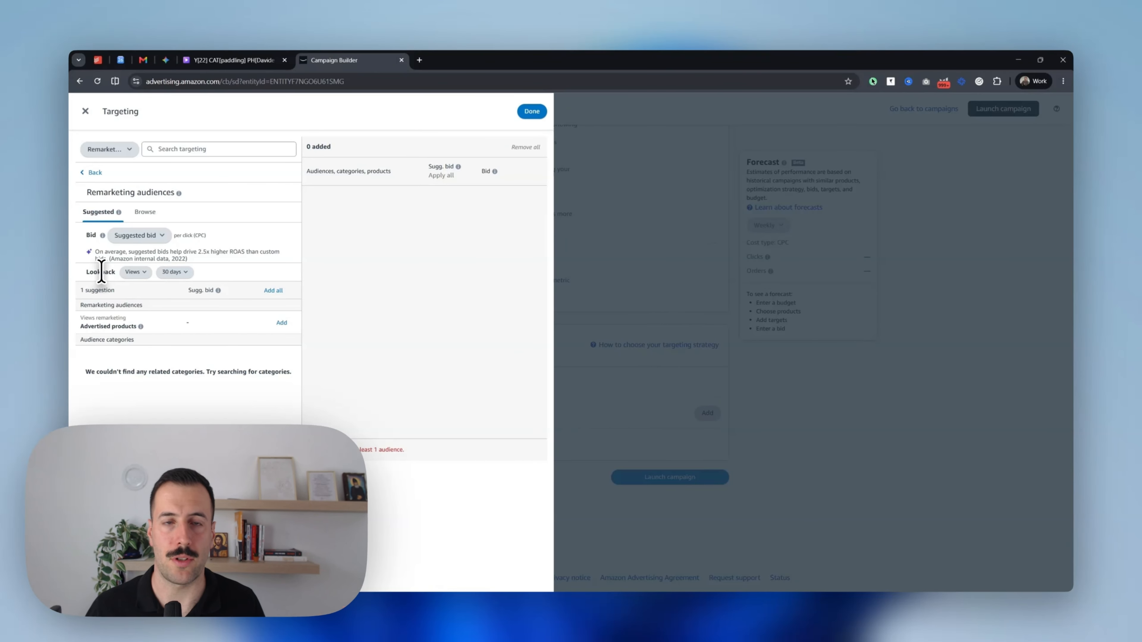
click(134, 272)
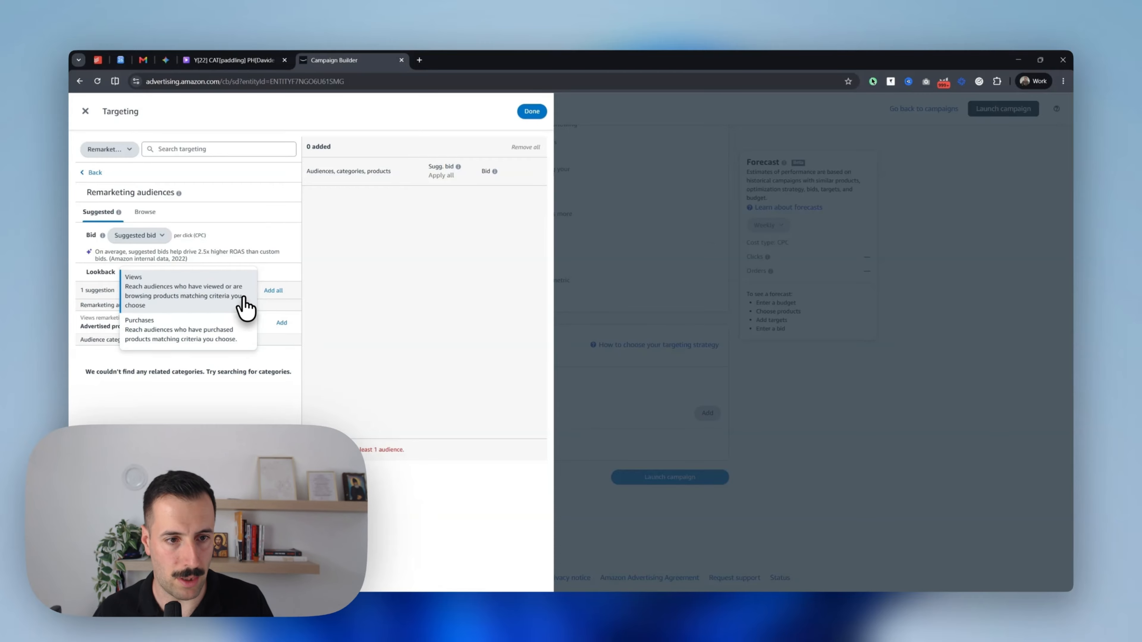
click(245, 334)
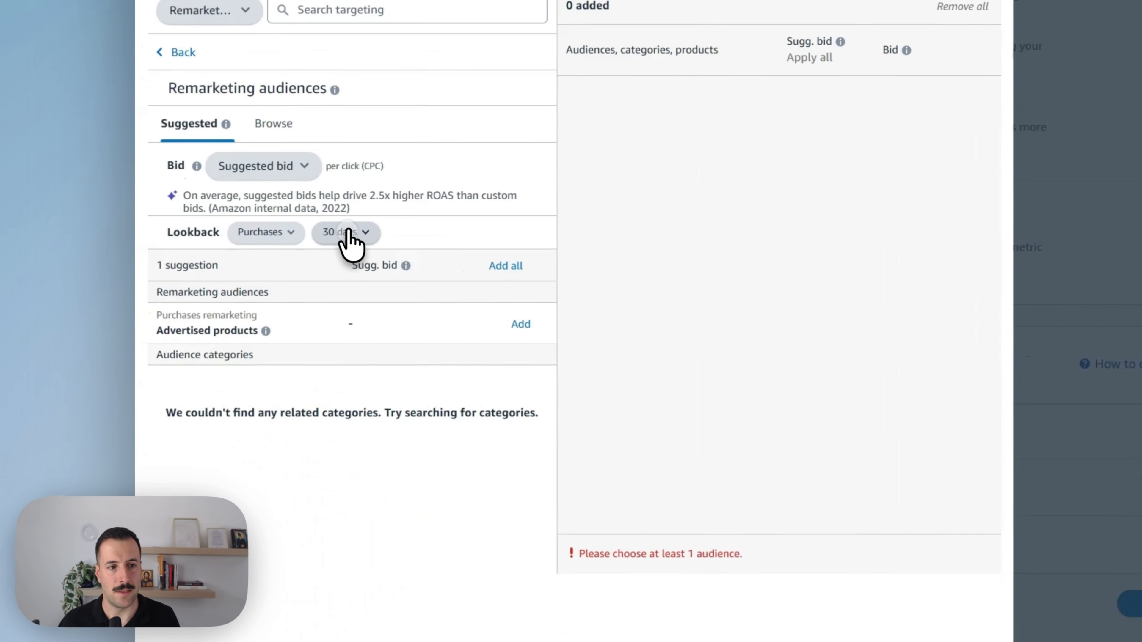
Compare Views with Purchases as the remarketing lookback type, ending on Purchases, and review the available lookback periods
click(184, 272)
click(278, 223)
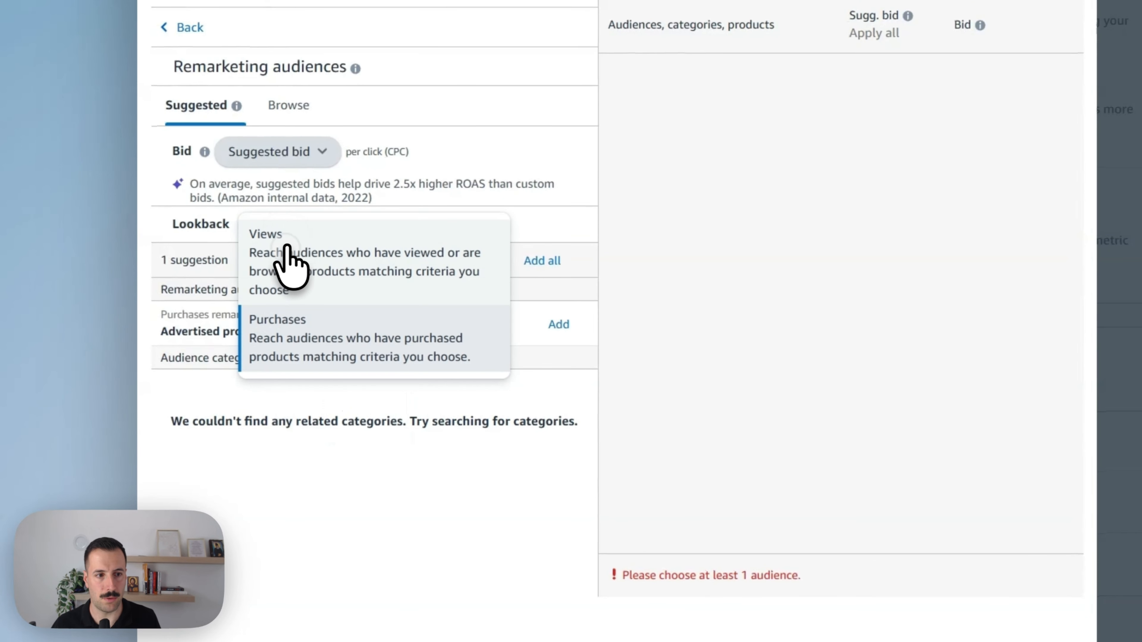
click(281, 250)
click(295, 224)
click(292, 335)
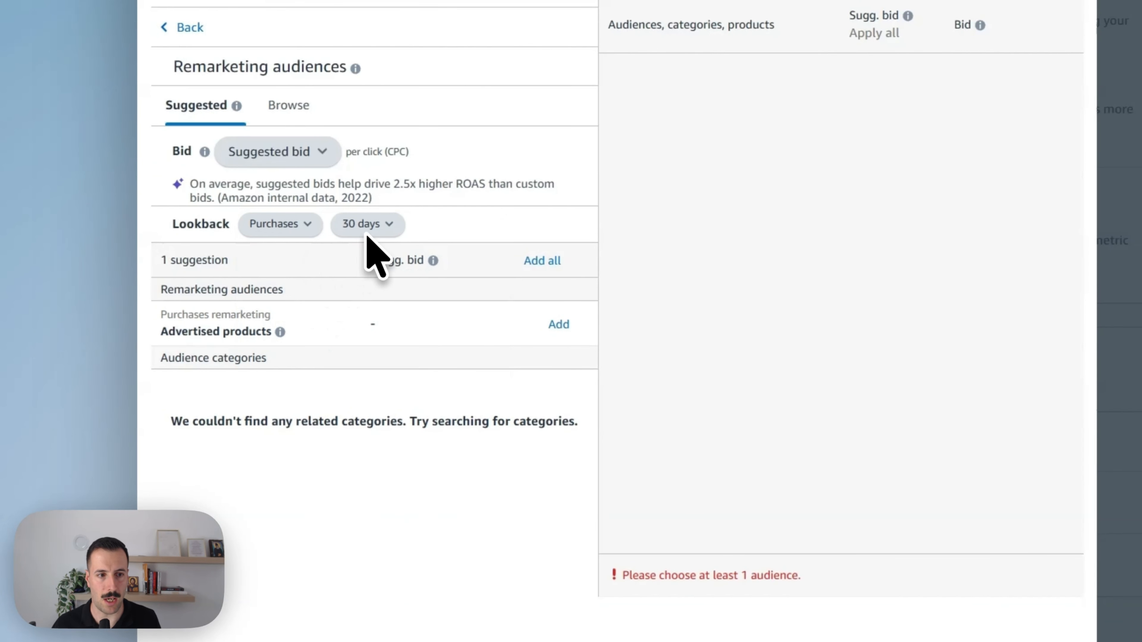
click(366, 224)
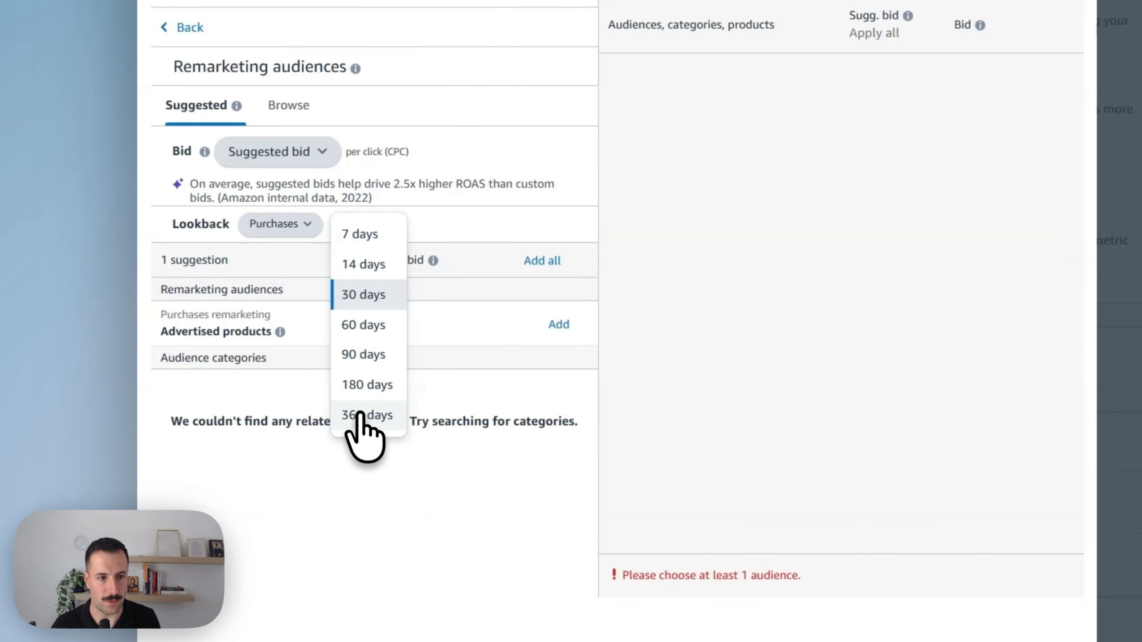
click(369, 225)
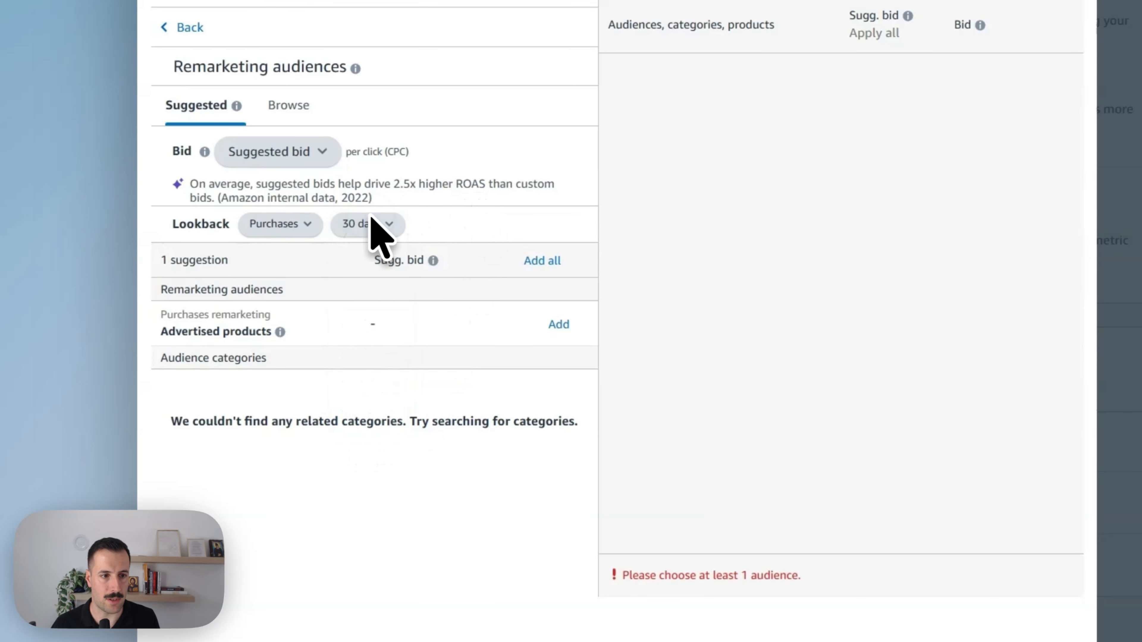
Set the remarketing lookback type to Views and review the available lookback periods
click(276, 223)
click(270, 252)
click(342, 223)
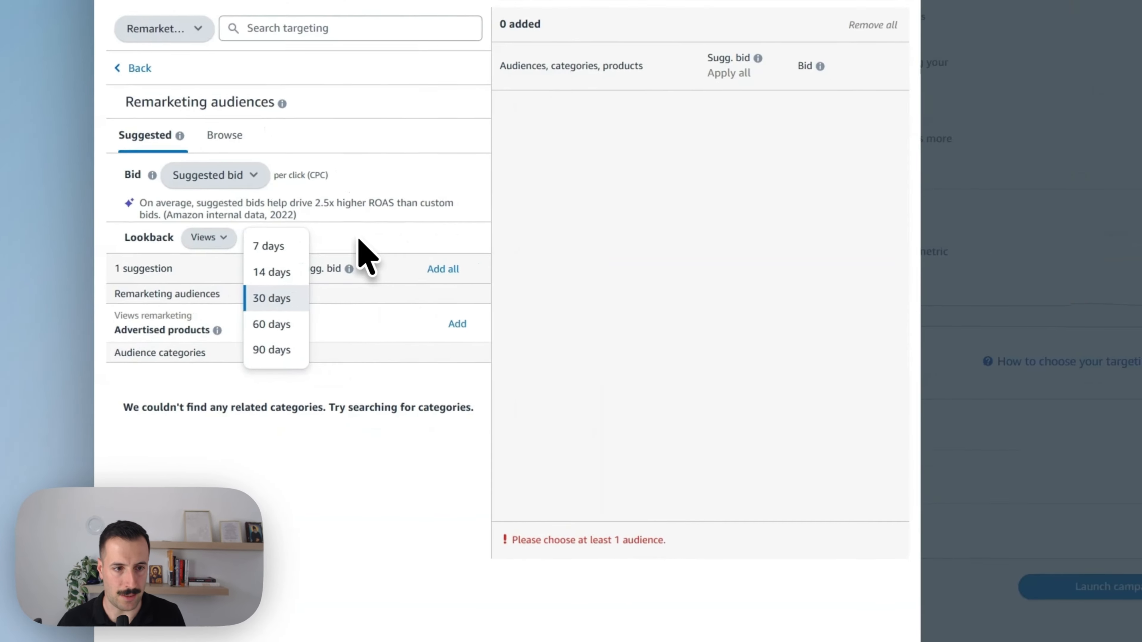
click(359, 240)
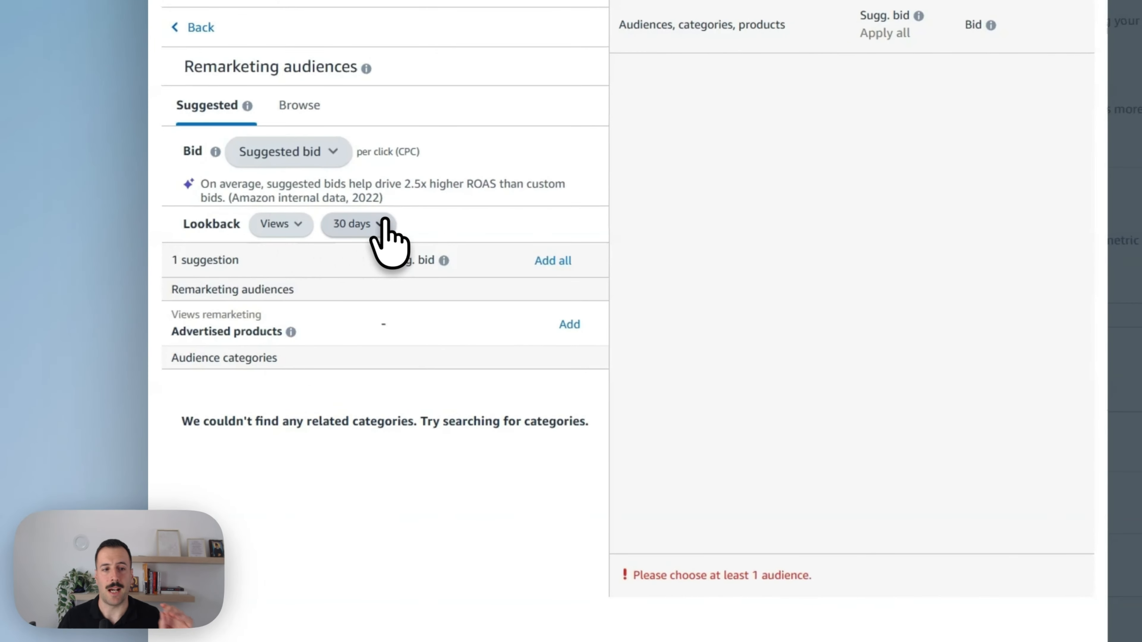
click(385, 221)
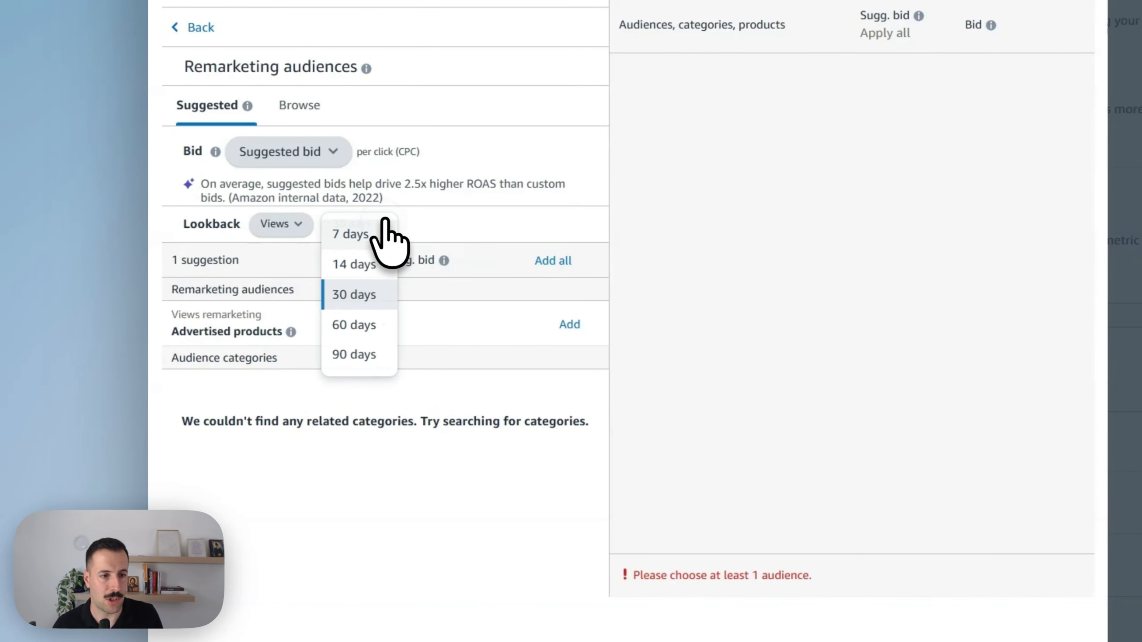
click(418, 236)
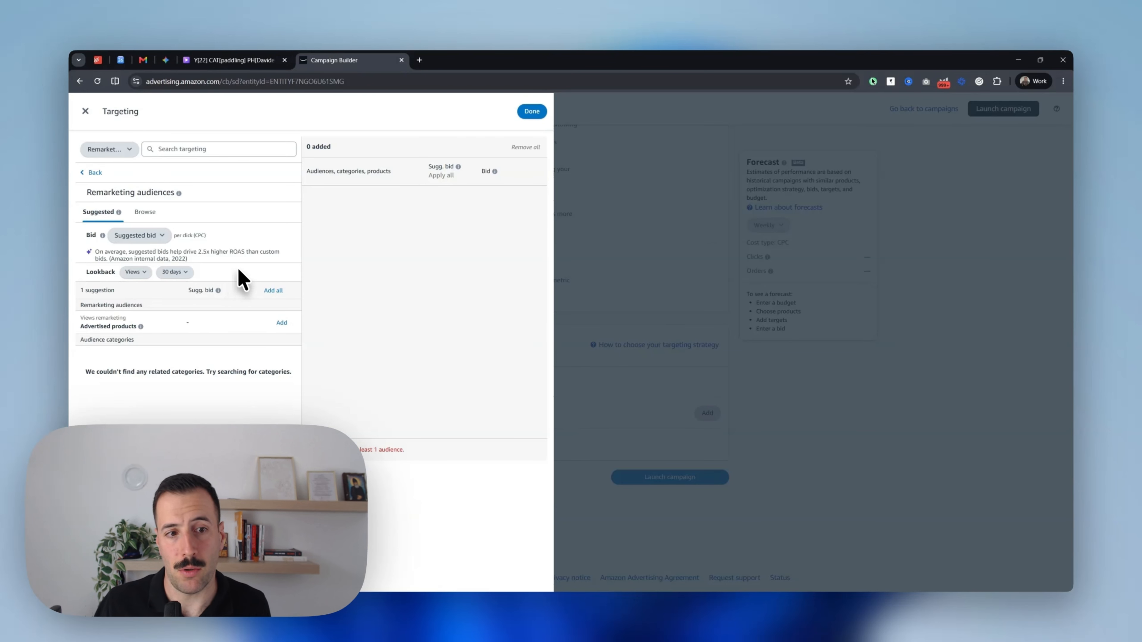
Set the Views lookback to 7 days and add the advertised products as a remarketing audience
click(186, 272)
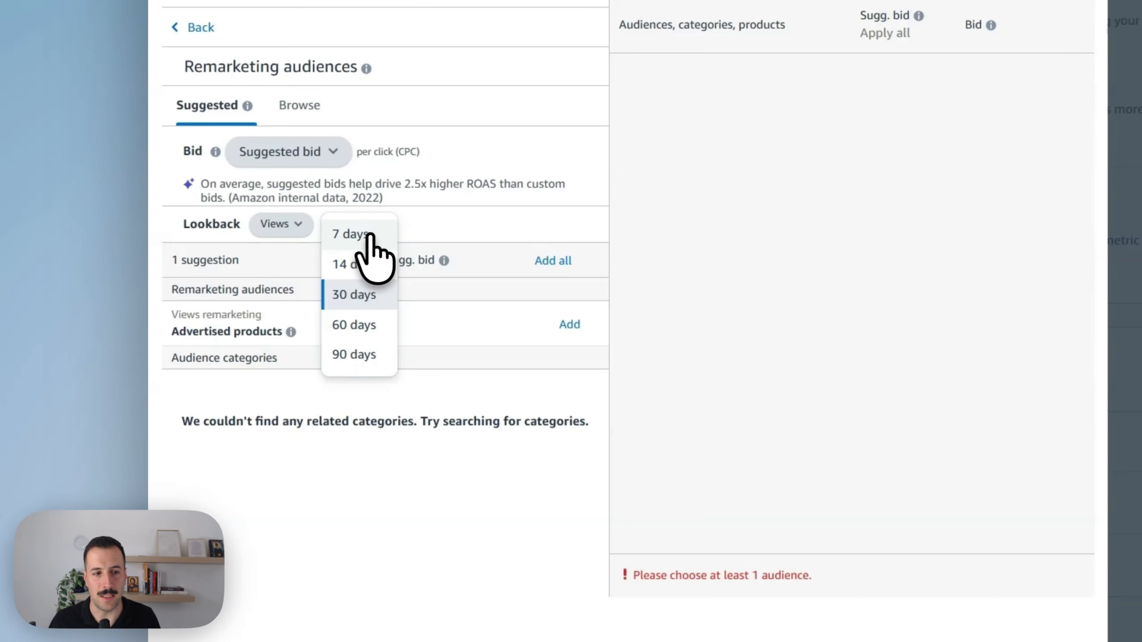
click(351, 234)
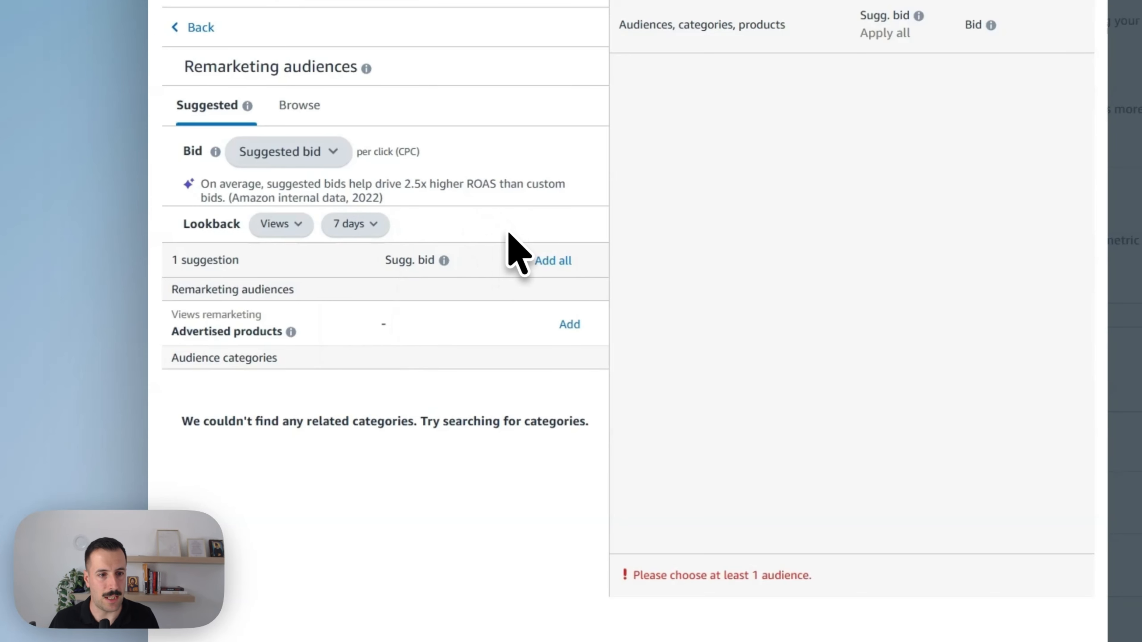
click(576, 325)
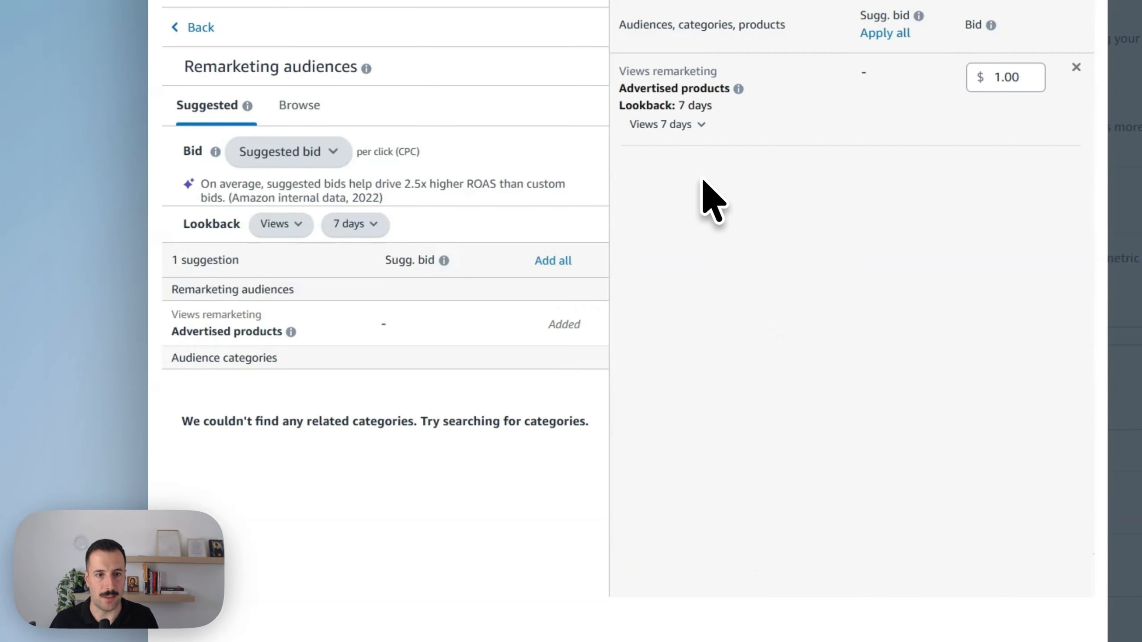
Examine the added Views remarketing audience, its advertised products target and its lookback period
double_click(638, 89)
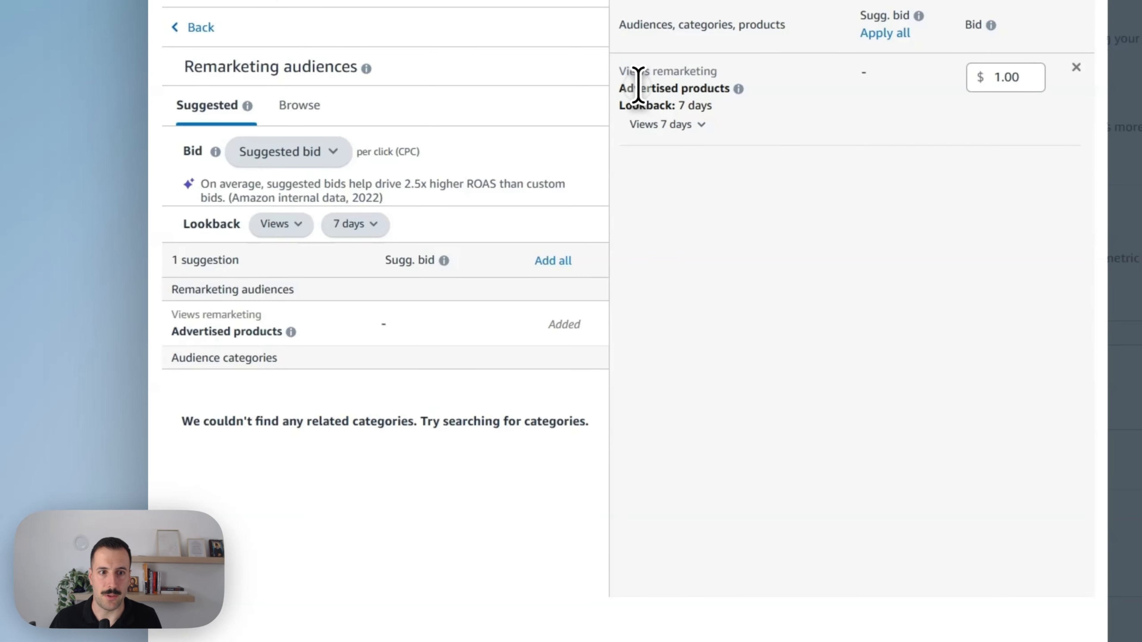
triple_click(638, 88)
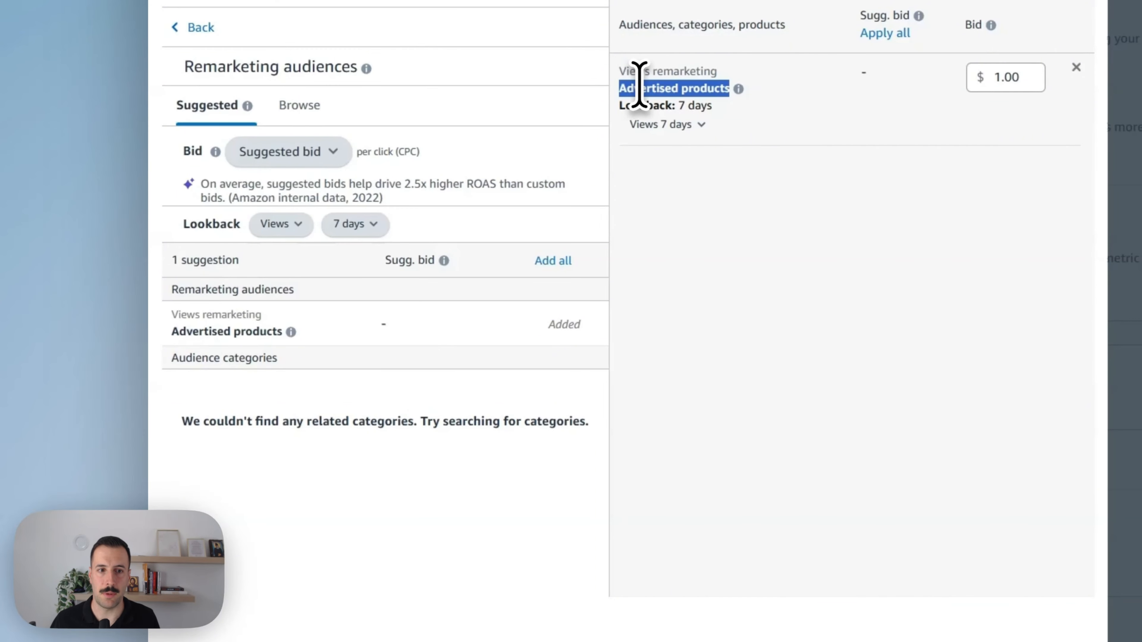
click(638, 88)
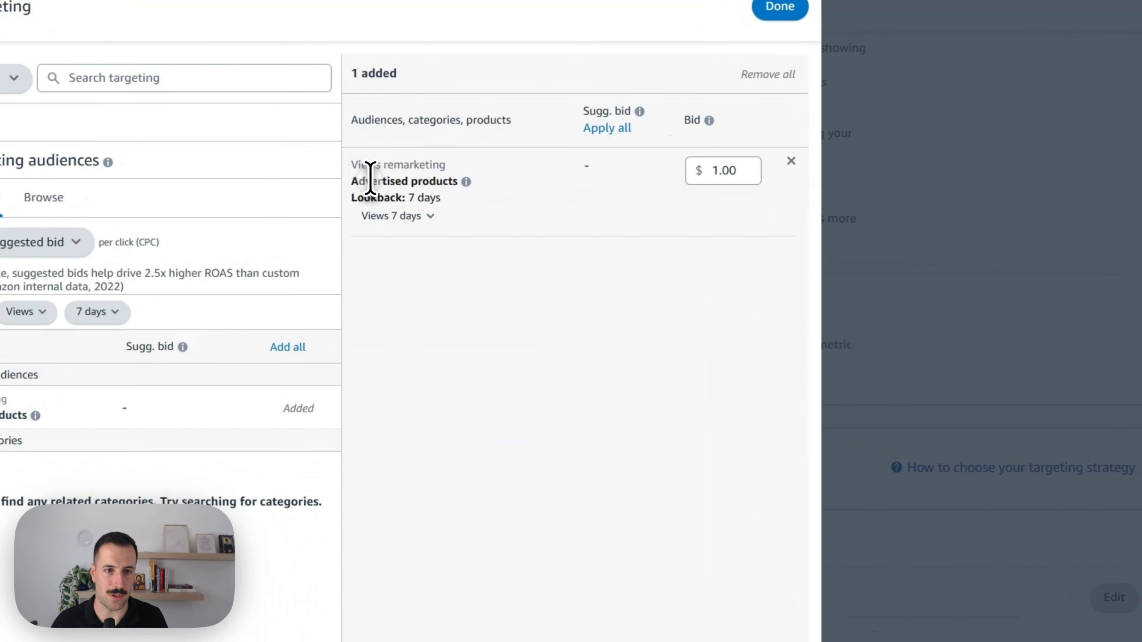
triple_click(317, 202)
click(317, 202)
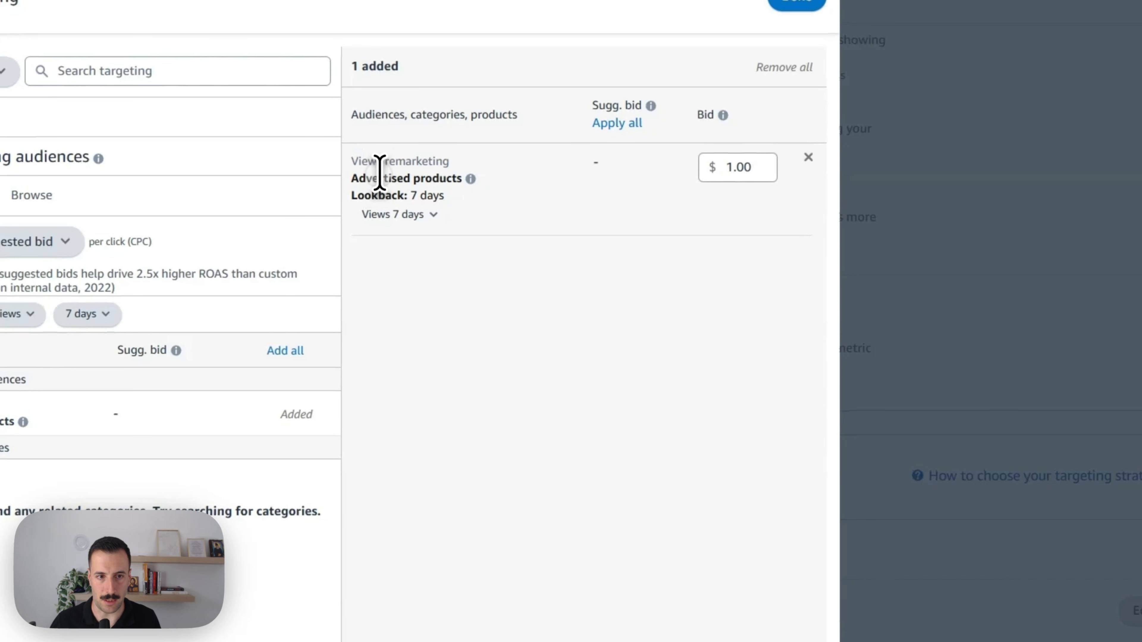
triple_click(380, 175)
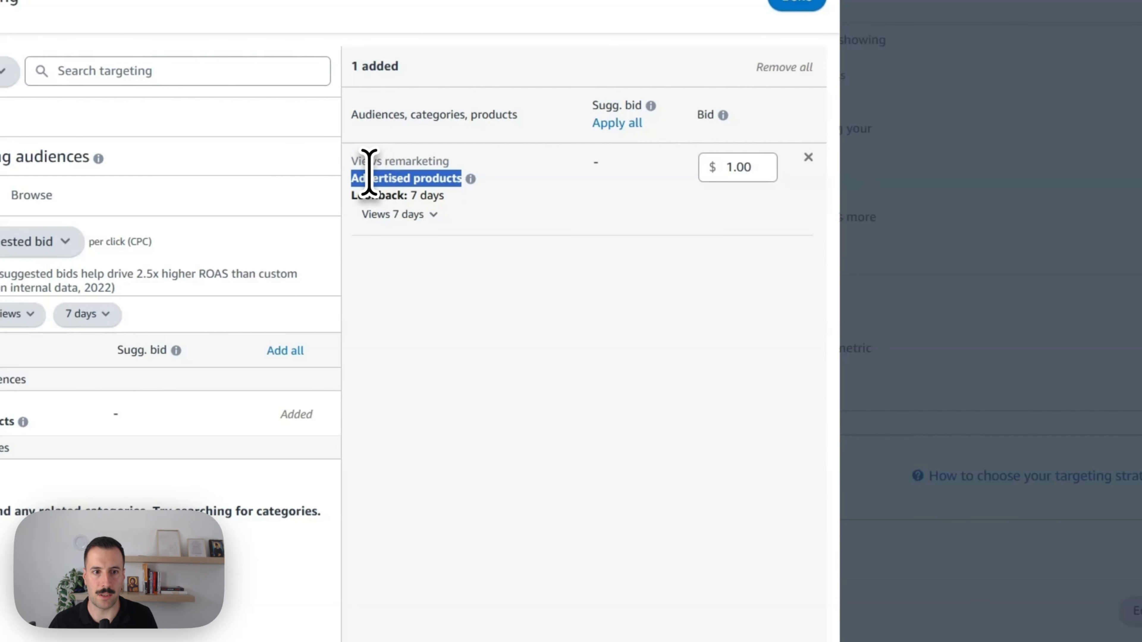
double_click(362, 178)
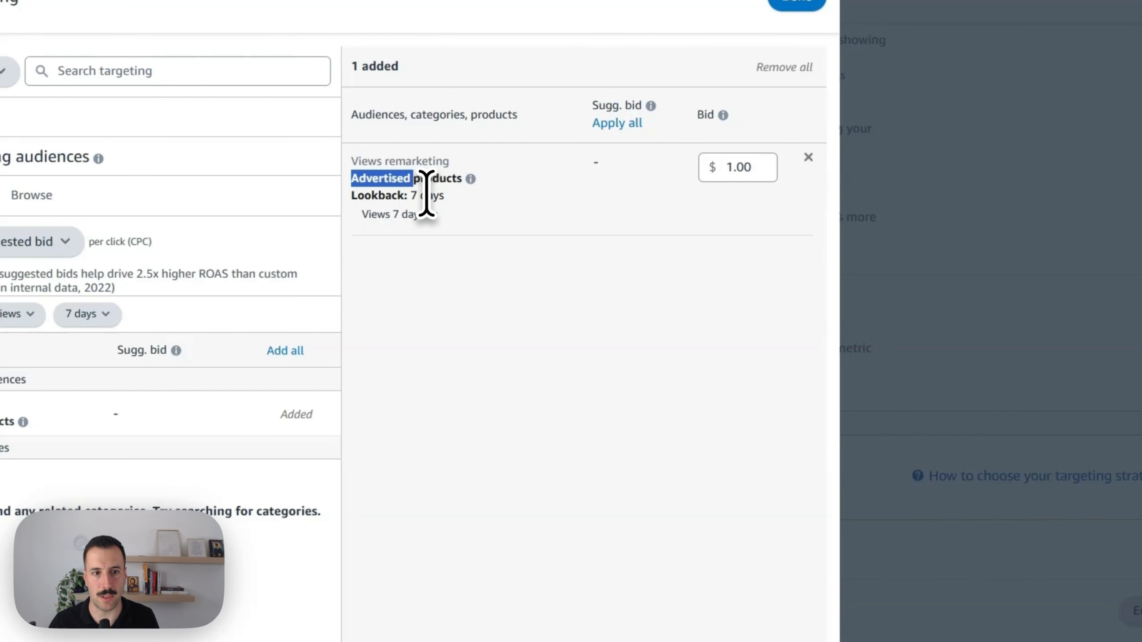
double_click(427, 195)
click(515, 203)
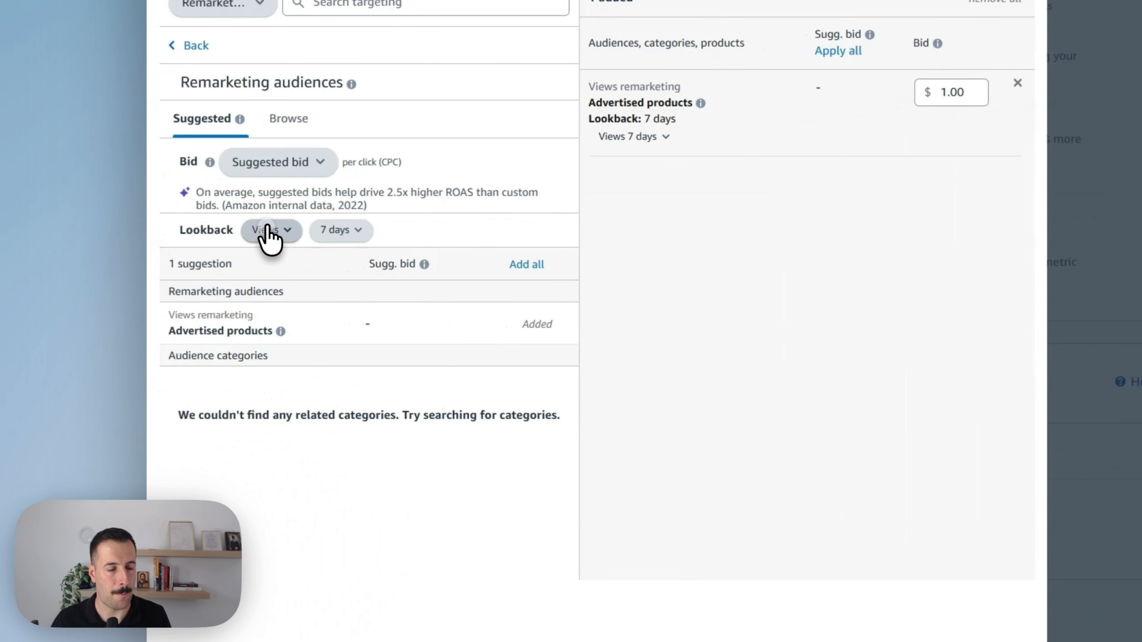
Switch the lookback type to Purchases, keep 30 days, and add the advertised products as a remarketing audience
click(136, 272)
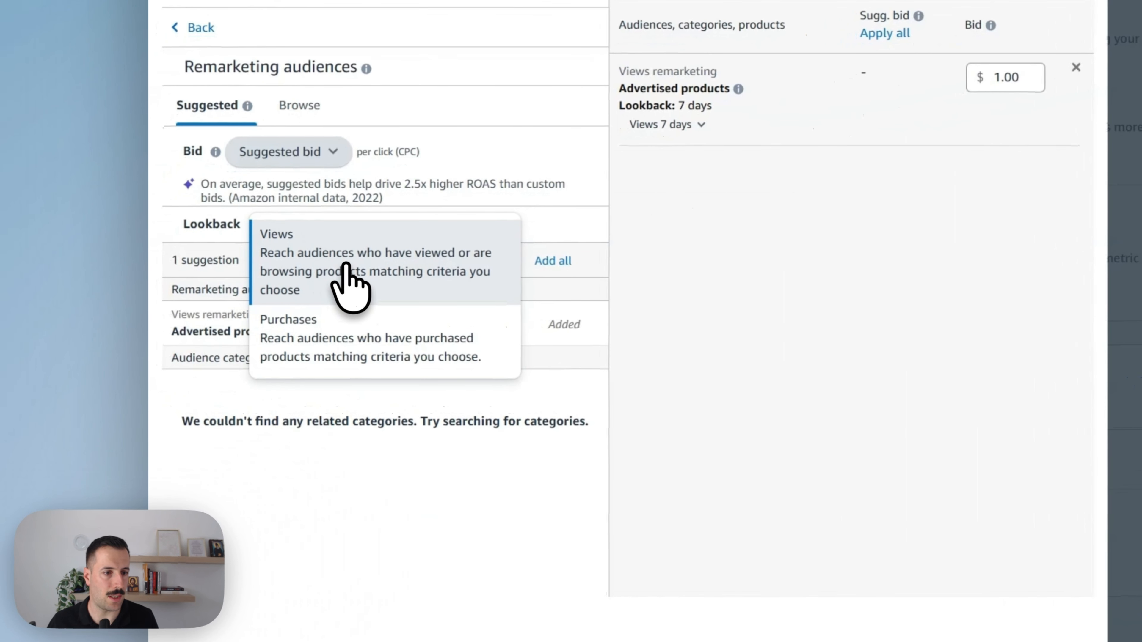
click(344, 338)
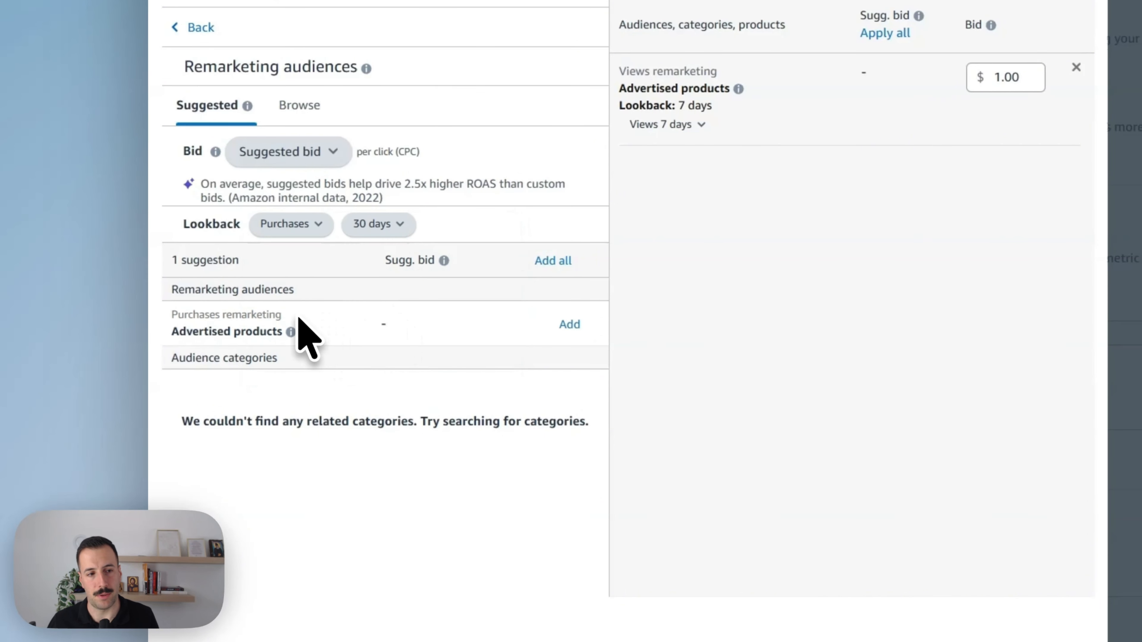
click(379, 225)
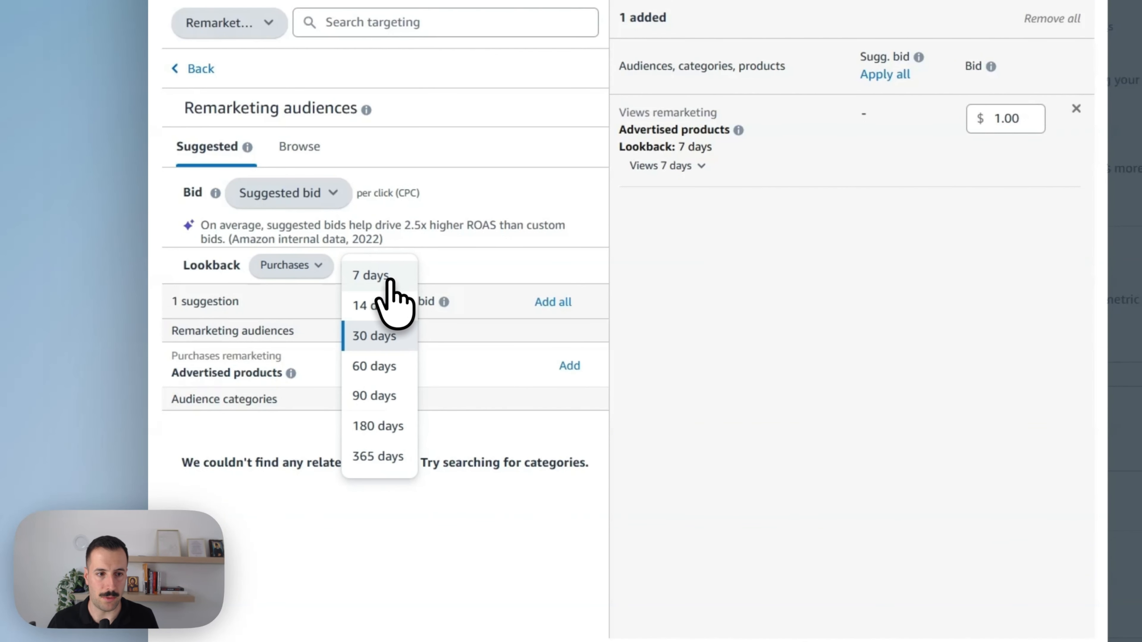
click(383, 328)
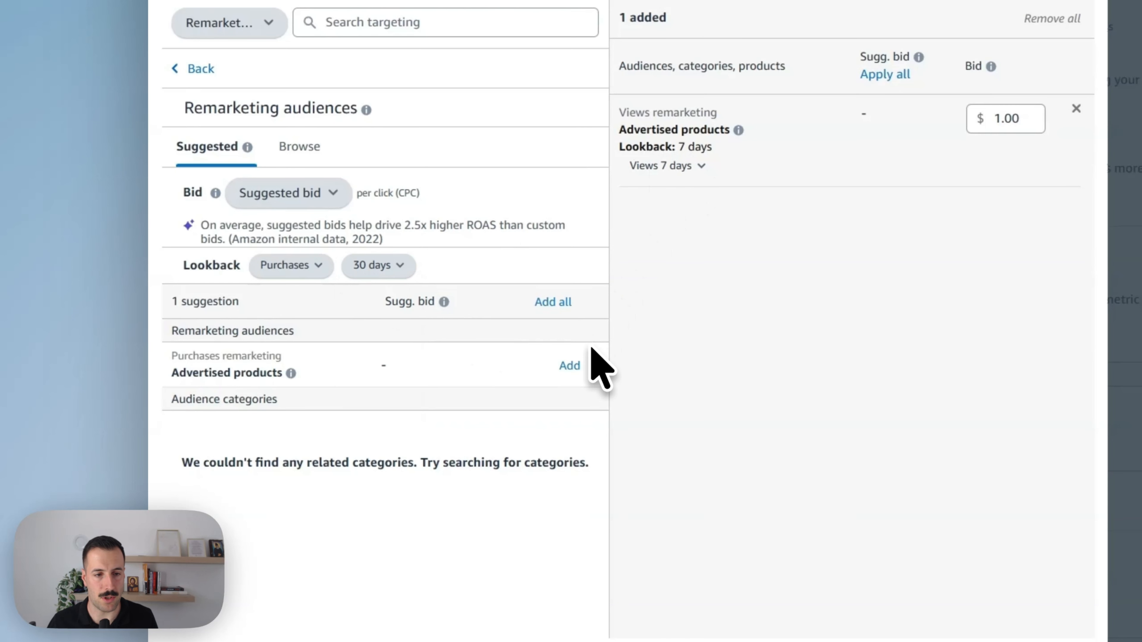
click(569, 365)
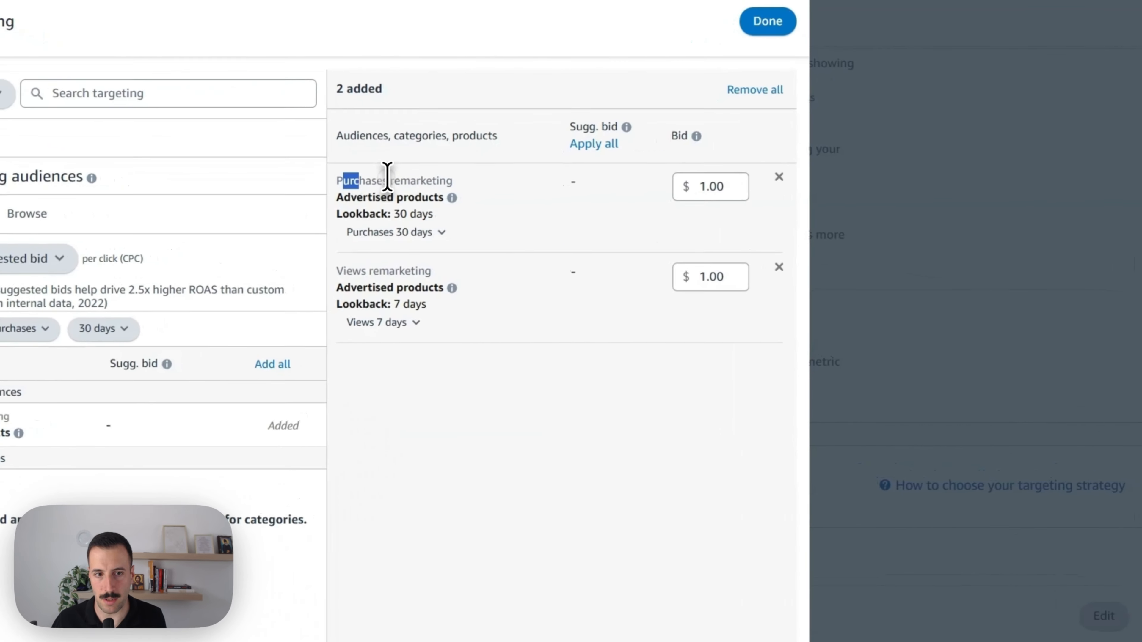
Compare the Purchases remarketing and Views remarketing entries among the added audiences
drag(310, 195, 384, 192)
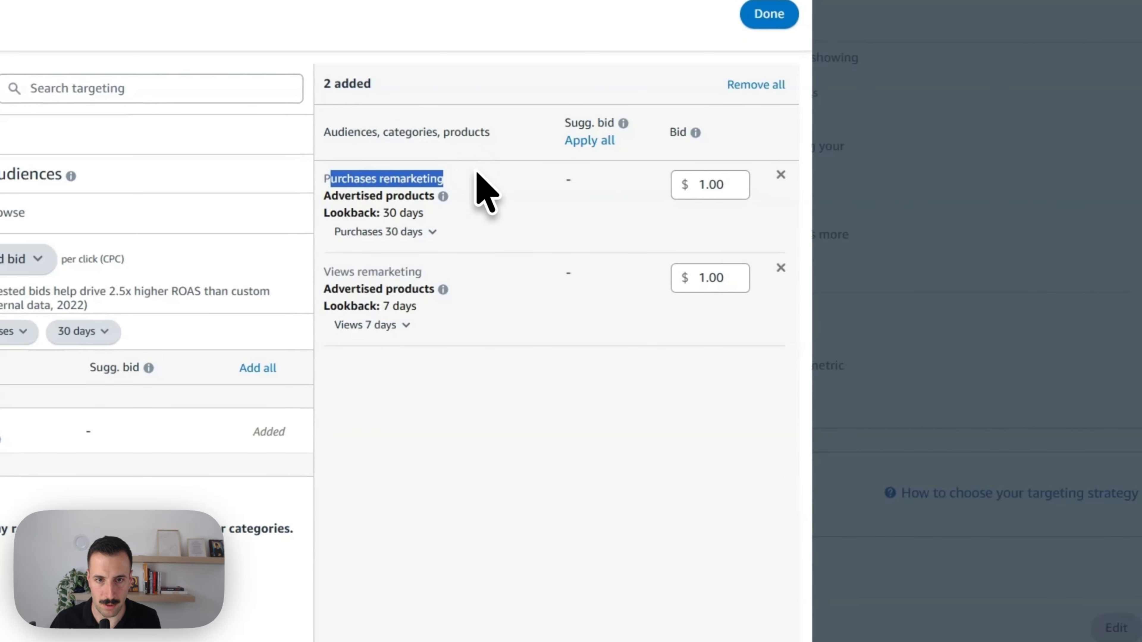
click(476, 176)
triple_click(452, 177)
click(469, 179)
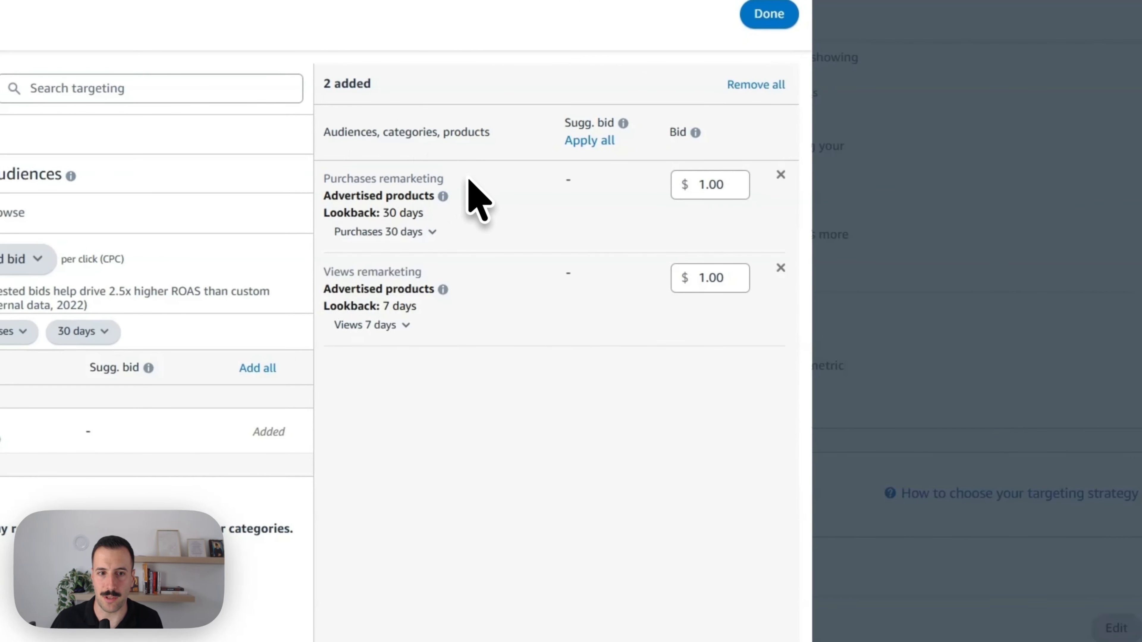
triple_click(403, 178)
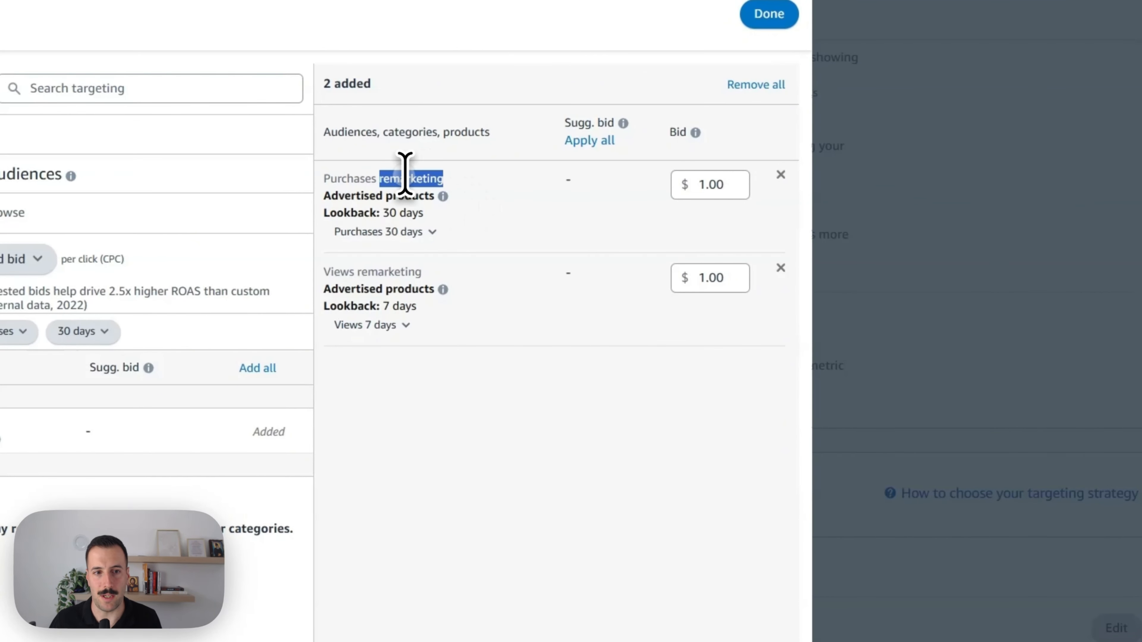
triple_click(379, 270)
click(418, 272)
drag(317, 274, 411, 270)
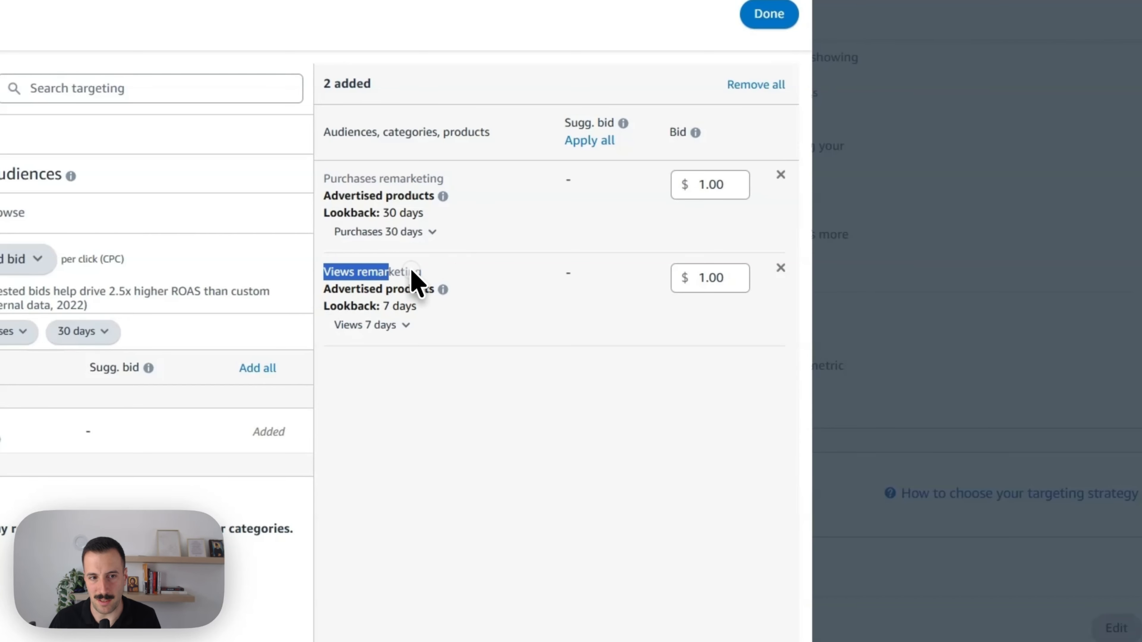
click(484, 286)
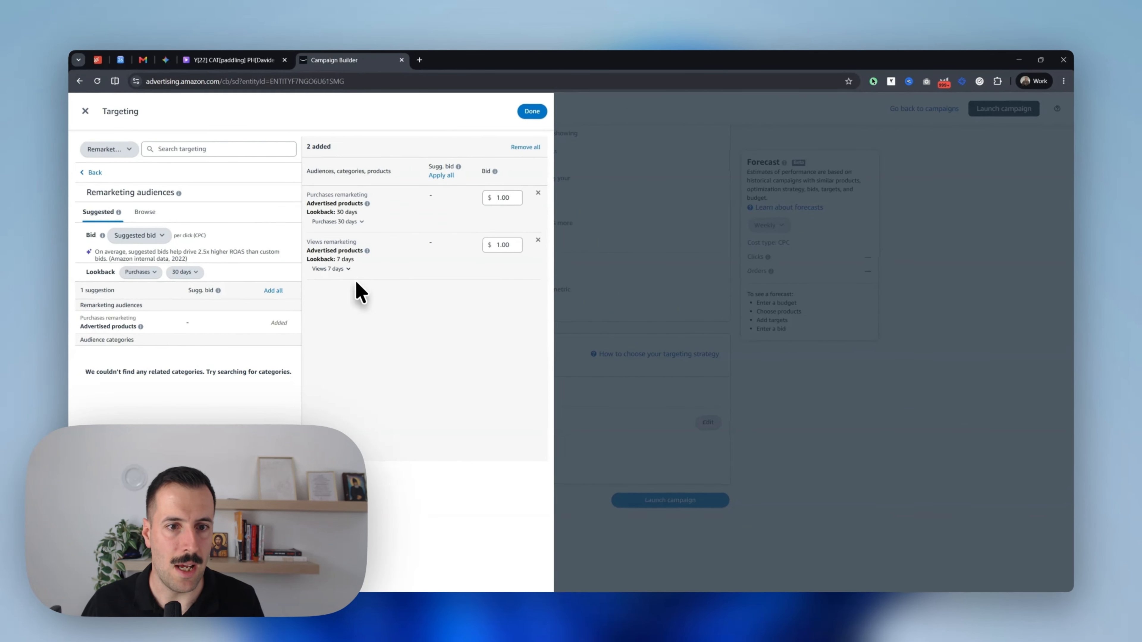
Leave the remarketing audiences, open In-market audiences, and display its full list of audience categories
click(145, 218)
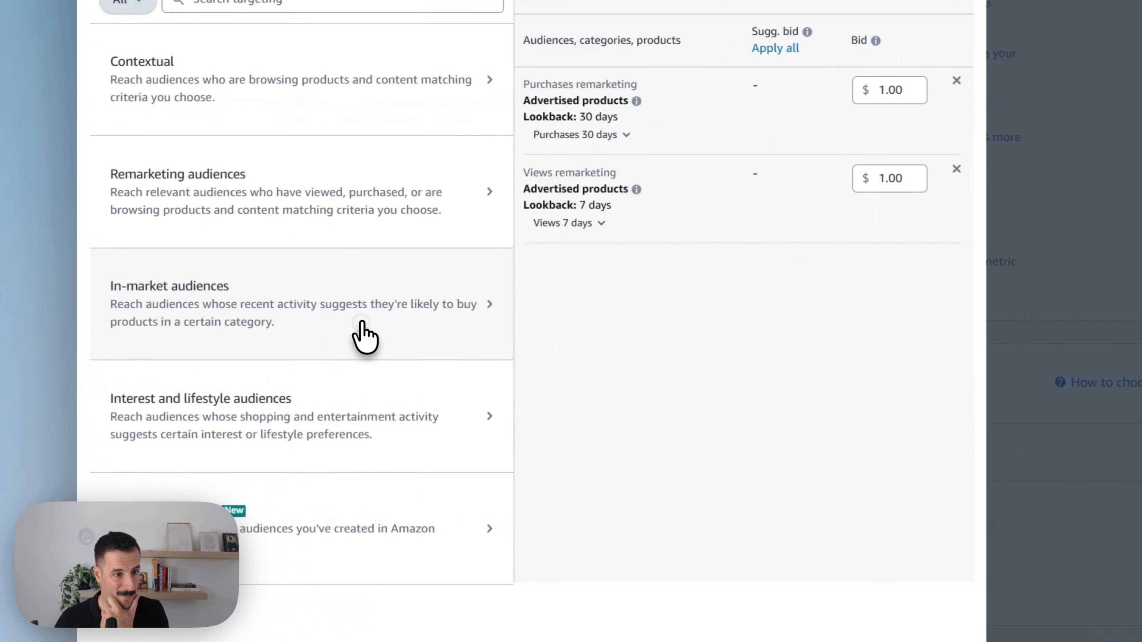
click(222, 332)
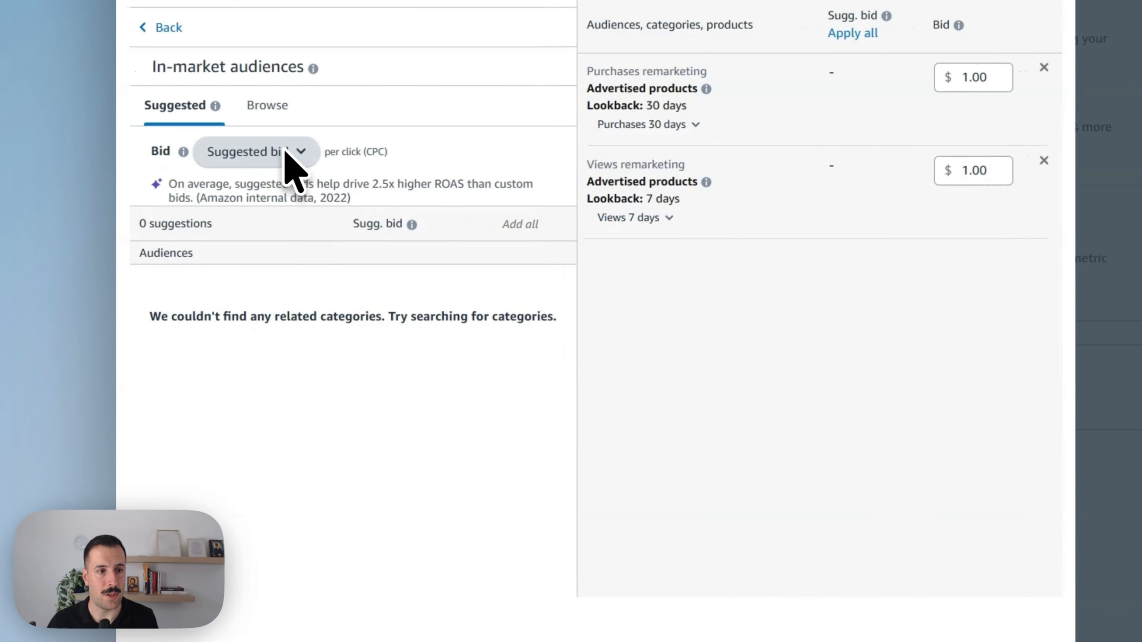
click(266, 106)
click(158, 106)
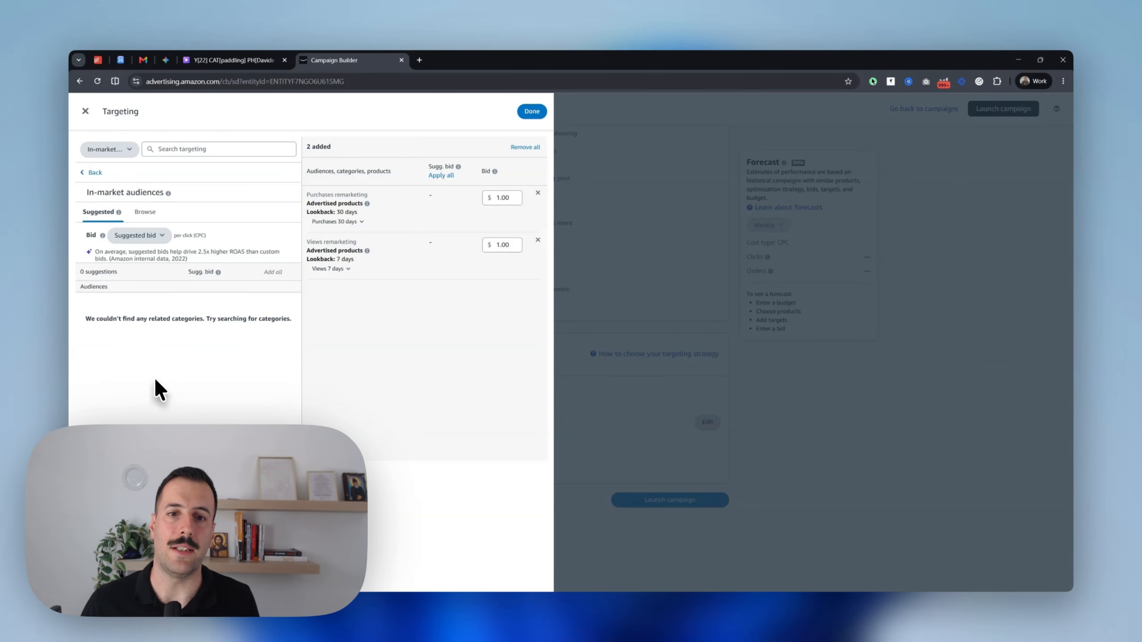
click(145, 213)
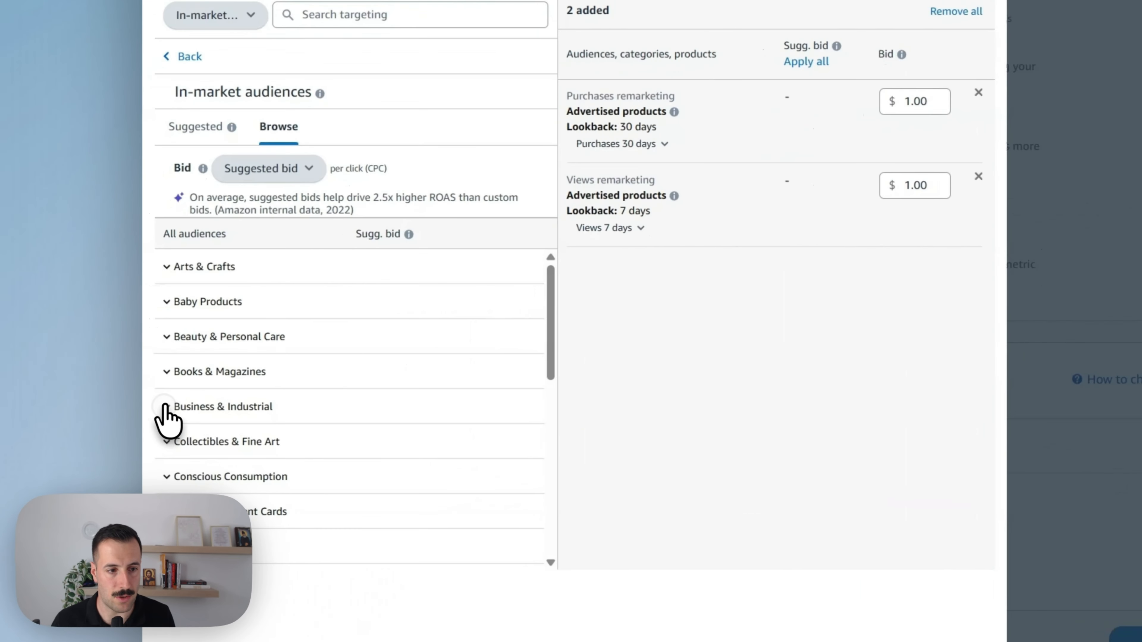
Expand Business & Industrial and its Office Products subcategory, and examine the in-market audiences listed there
click(135, 376)
click(194, 493)
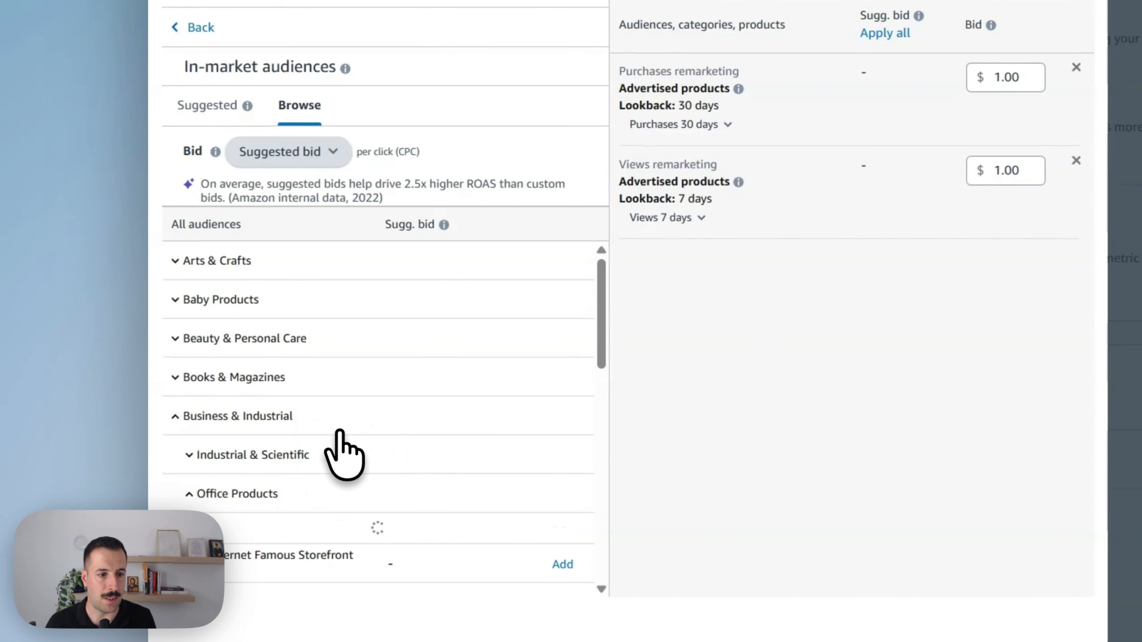
scroll(342, 452, down, 10)
scroll(294, 383, down, 6)
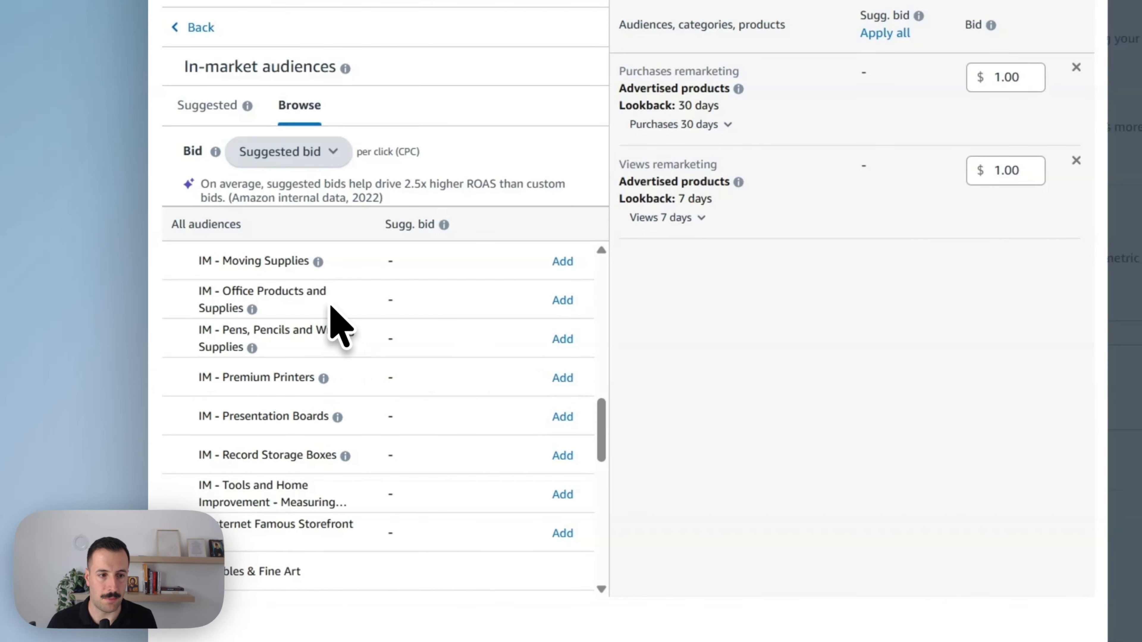
scroll(396, 401, up, 3)
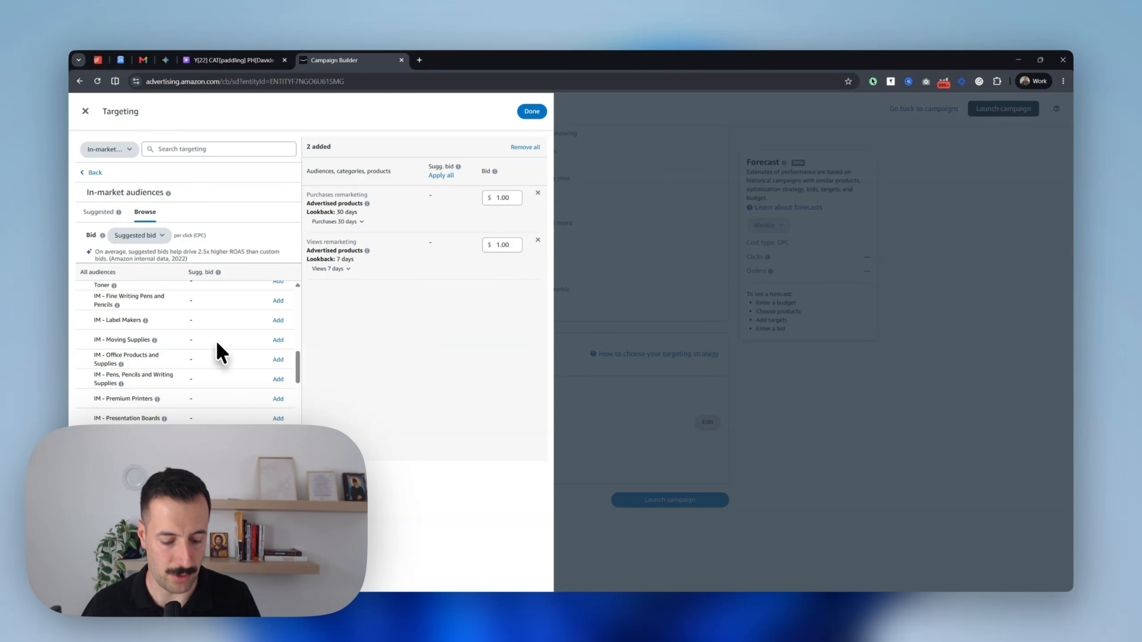
scroll(216, 344, up, 10)
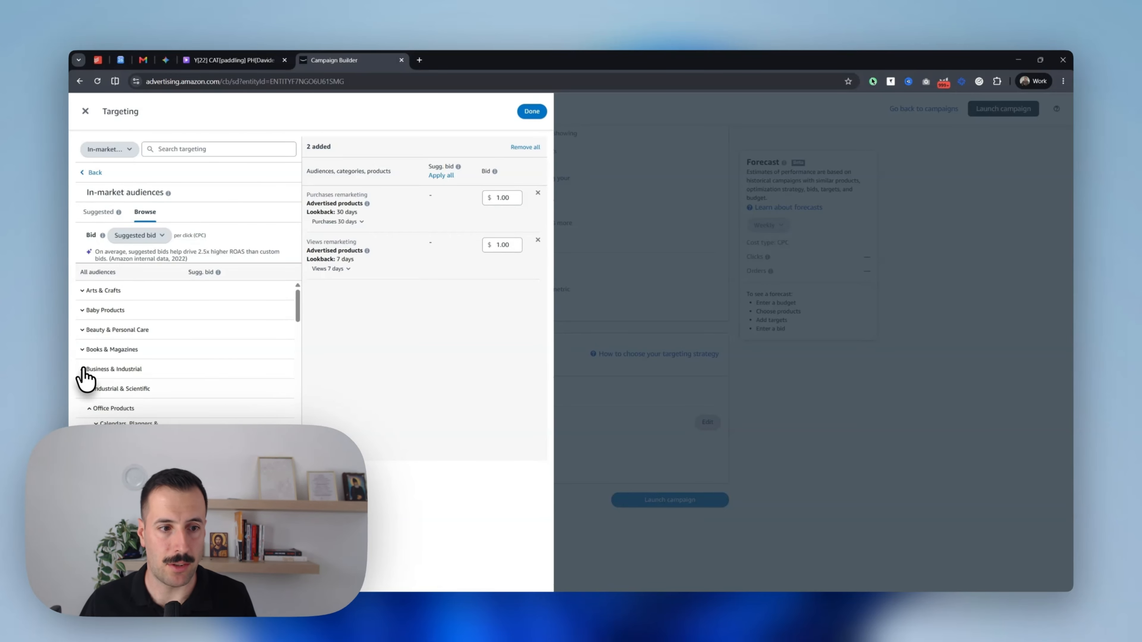
Collapse Business & Industrial and look through the remaining top-level in-market audience categories
click(83, 369)
click(87, 366)
scroll(189, 362, down, 5)
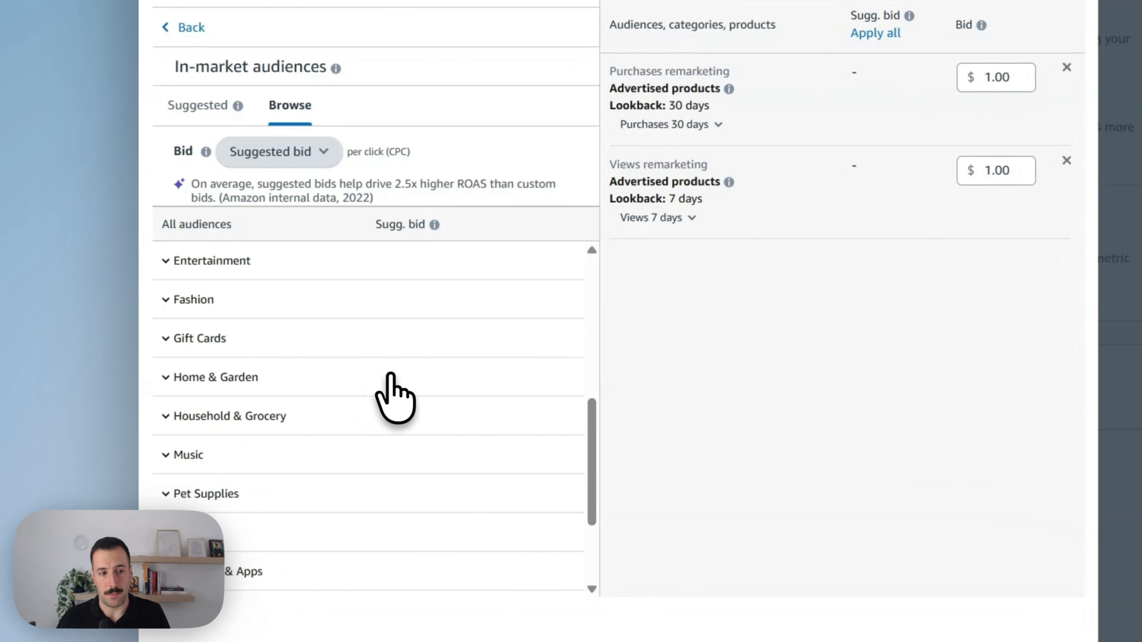
scroll(391, 396, down, 5)
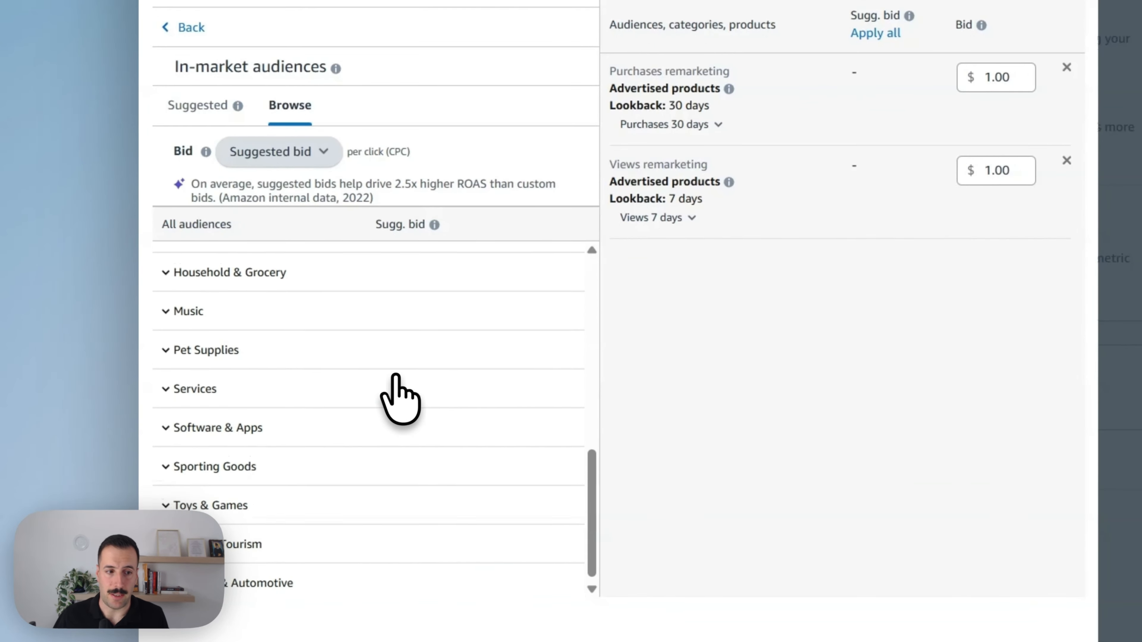
scroll(393, 394, up, 10)
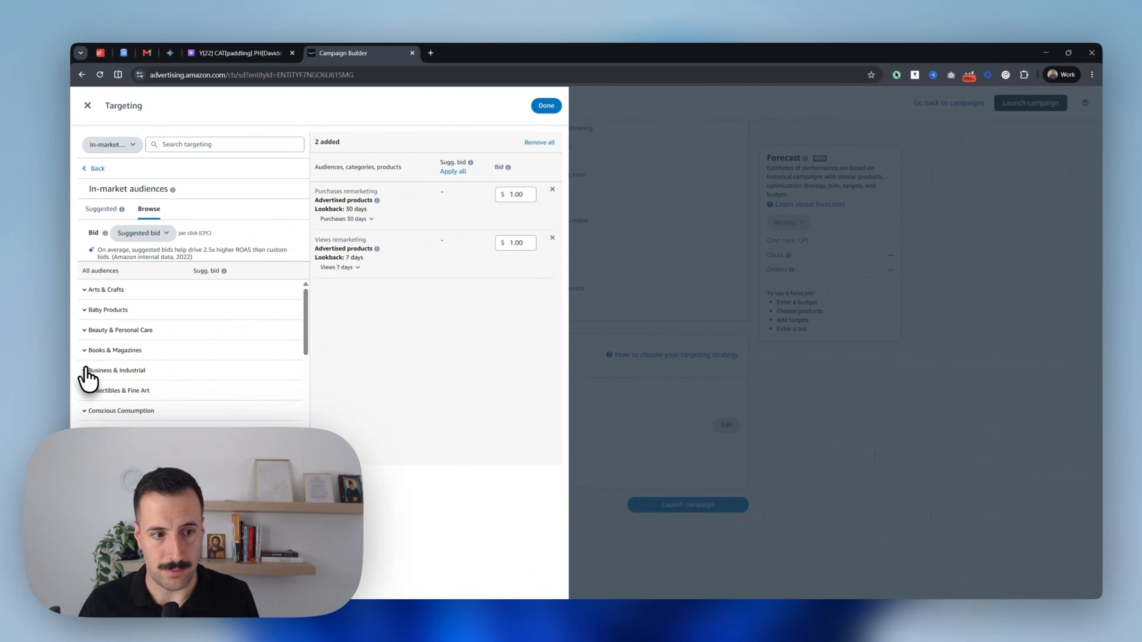
Look through the Office Products in-market audiences listed under Business & Industrial
click(174, 416)
scroll(200, 345, down, 2)
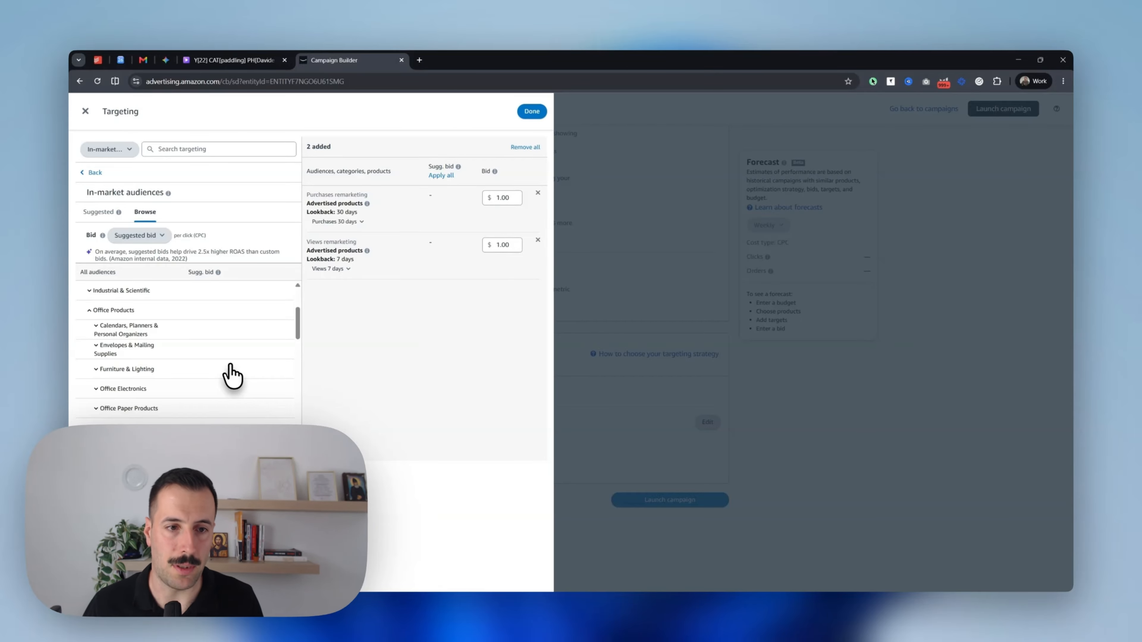
scroll(224, 357, up, 3)
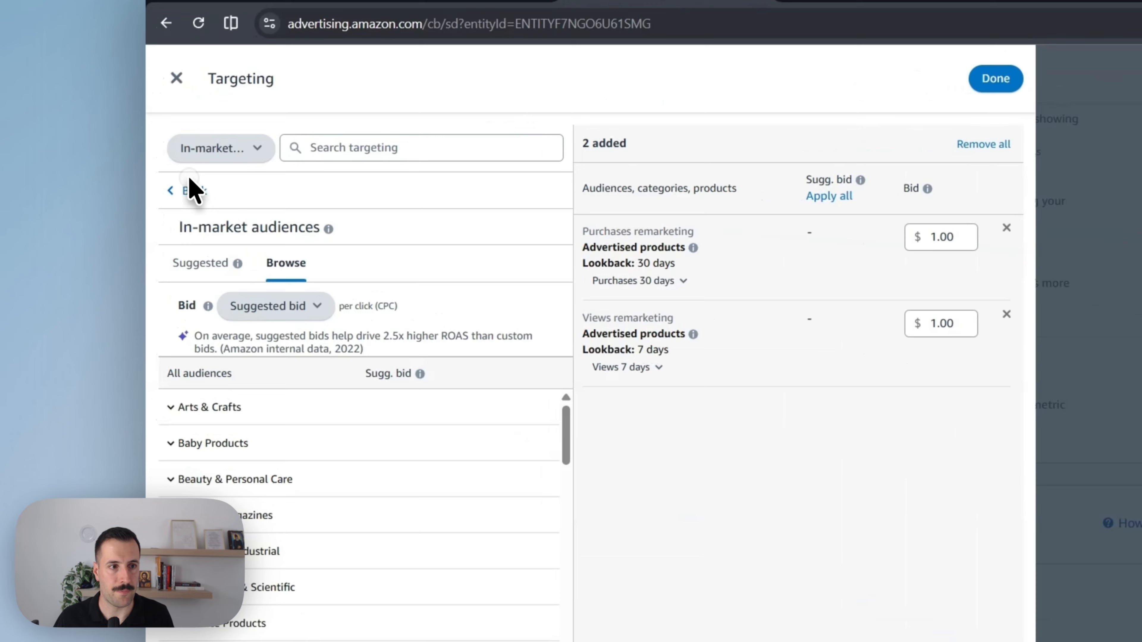
Leave the in-market audiences, open Interest and lifestyle audiences, and expand its Automotive & Vehicles category
click(94, 174)
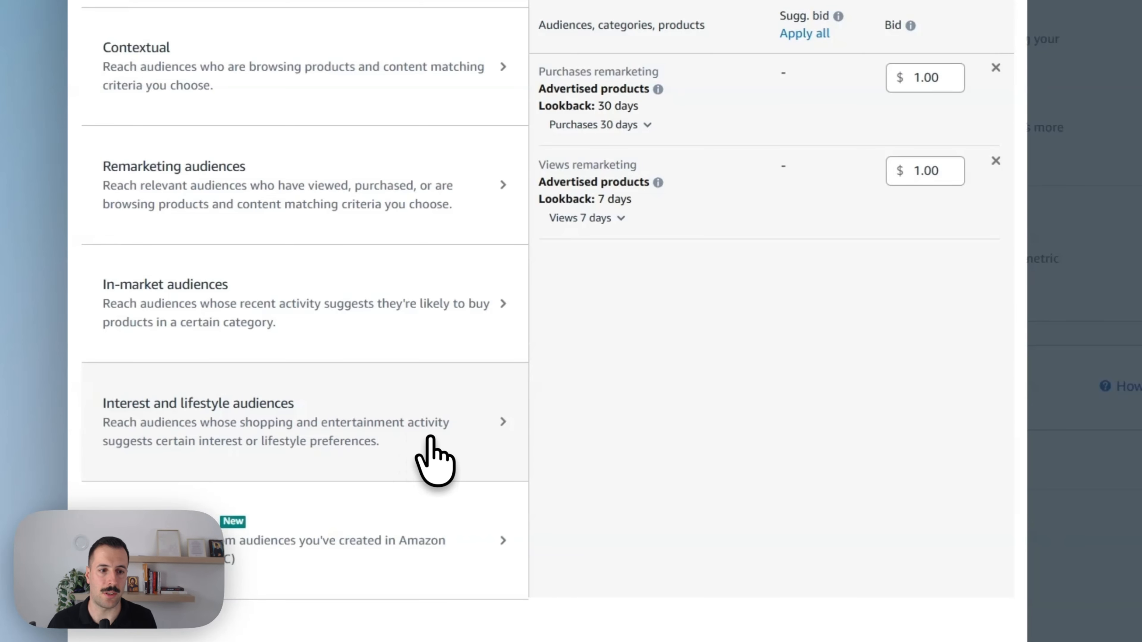
click(385, 416)
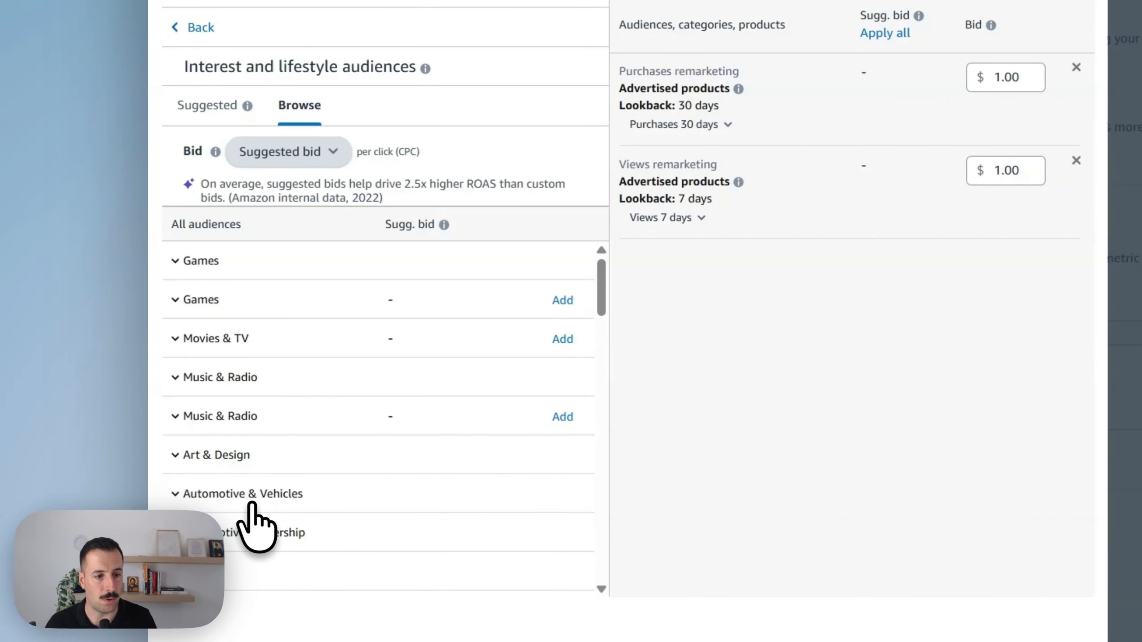
click(185, 497)
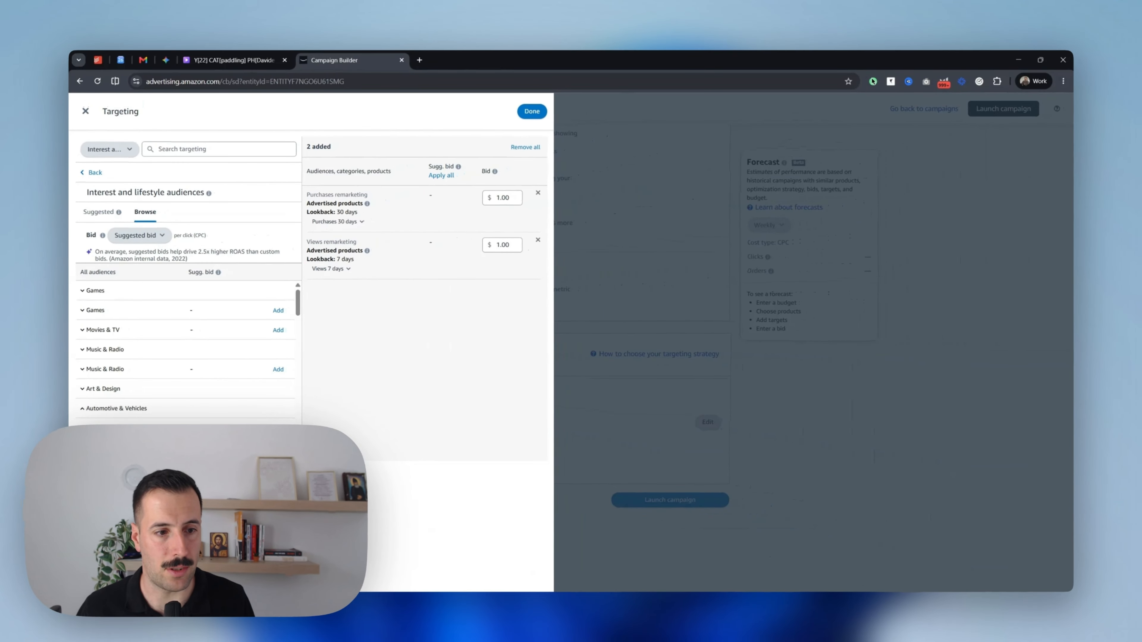
Add the custom audience AMC Add to Cart abandoners - MostSimilarLookalike to the campaign's targeting and finish the targeting selection
click(93, 173)
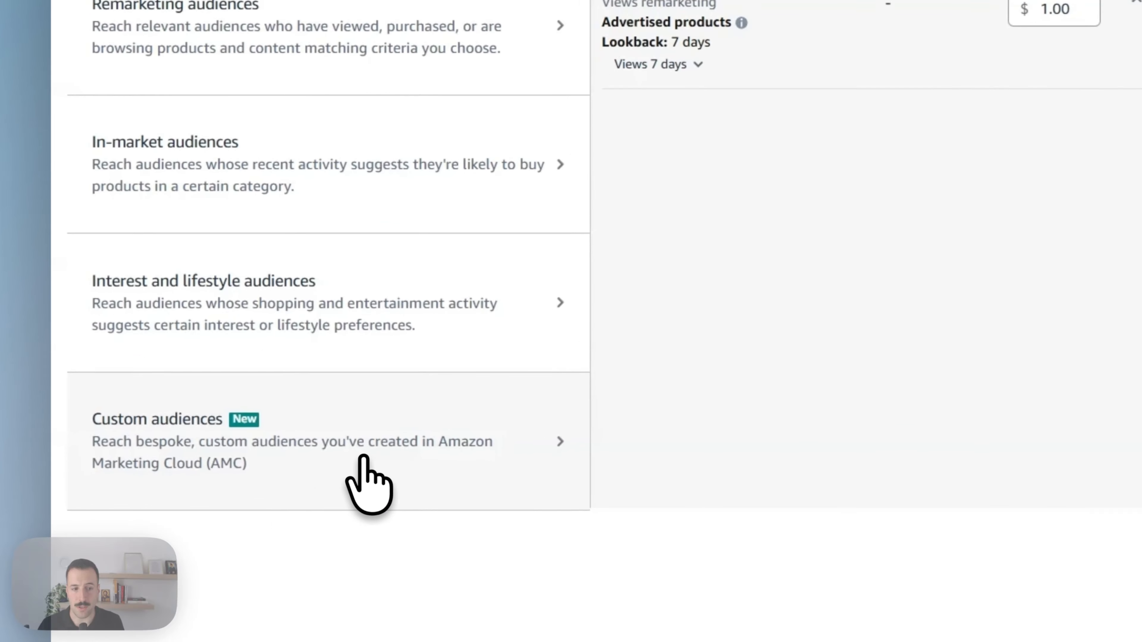
click(353, 454)
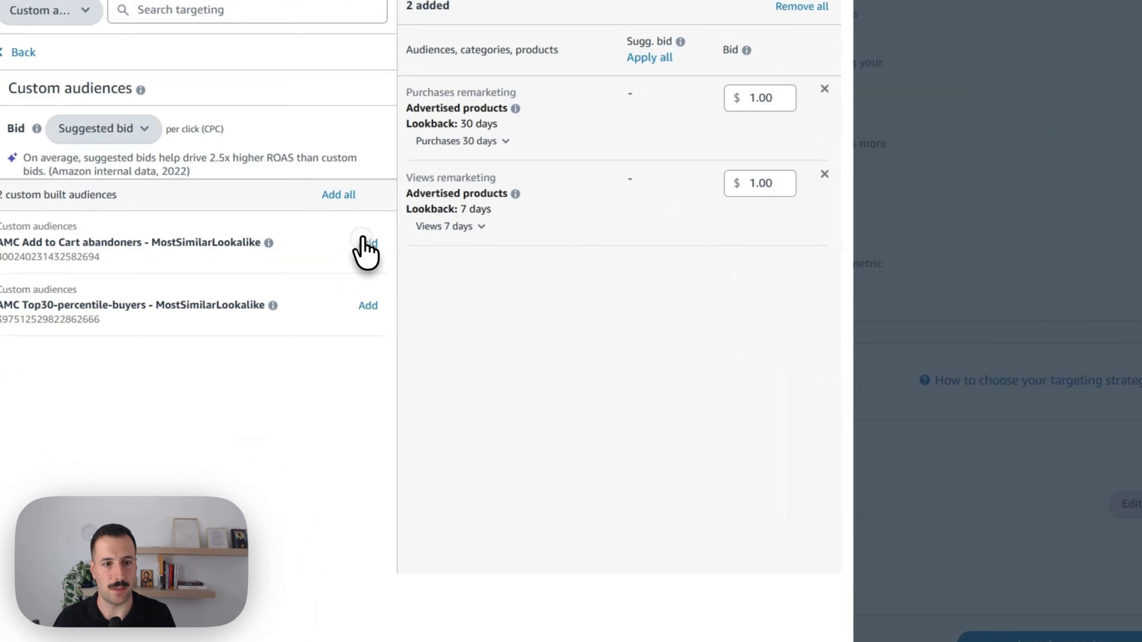
click(286, 277)
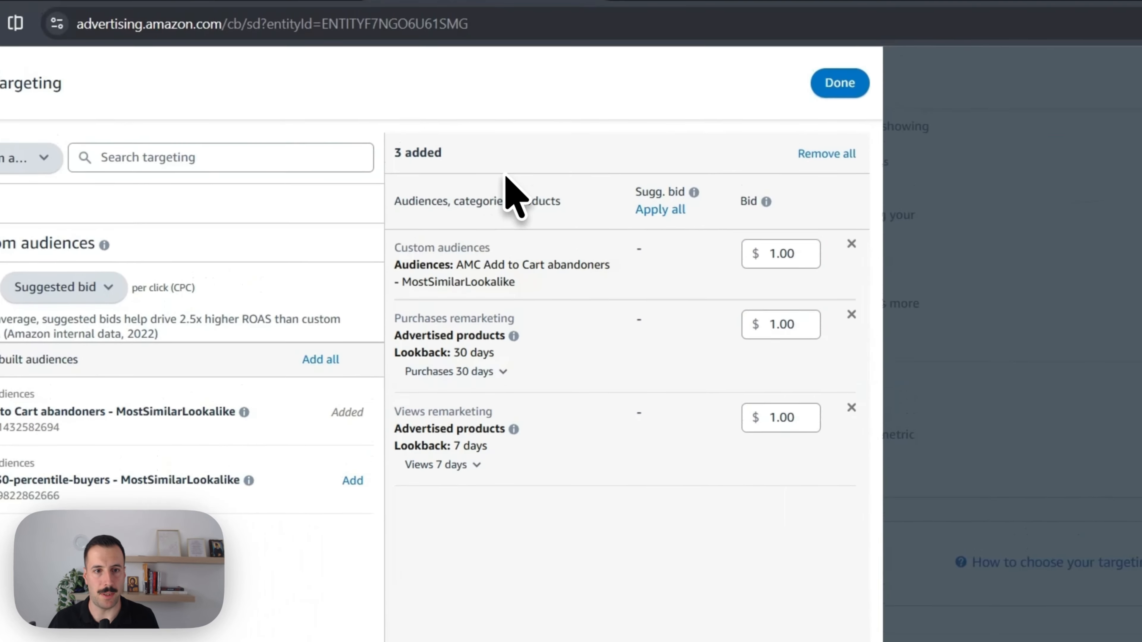
click(839, 83)
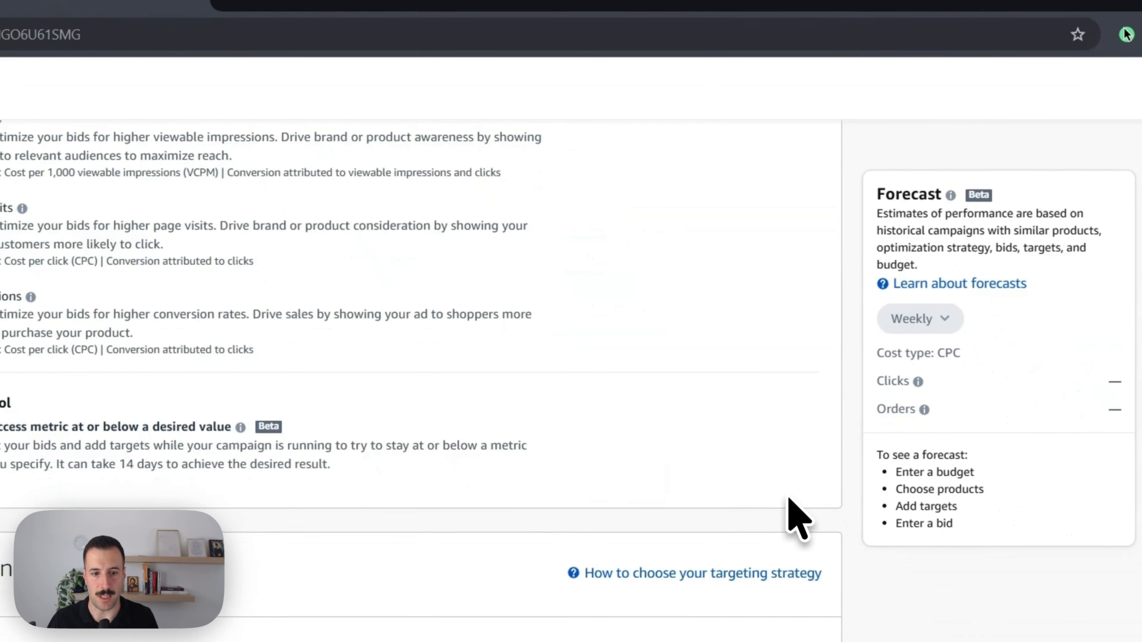
Review the audiences listed under Manual targeting in the campaign's Targeting section
scroll(798, 517, down, 5)
drag(344, 459, 299, 360)
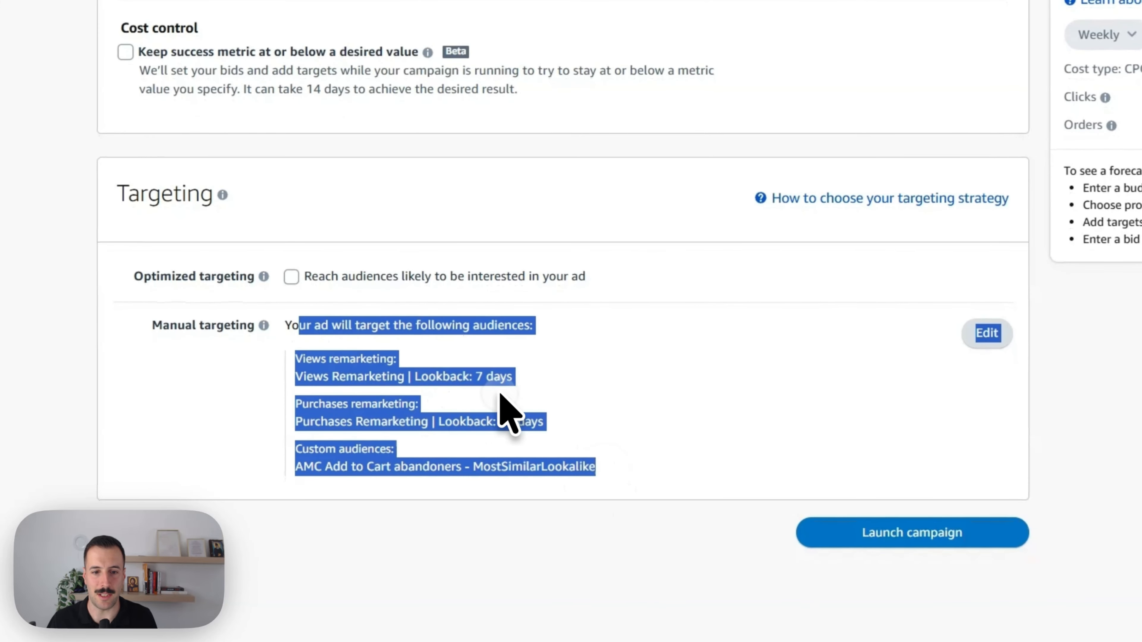
click(584, 388)
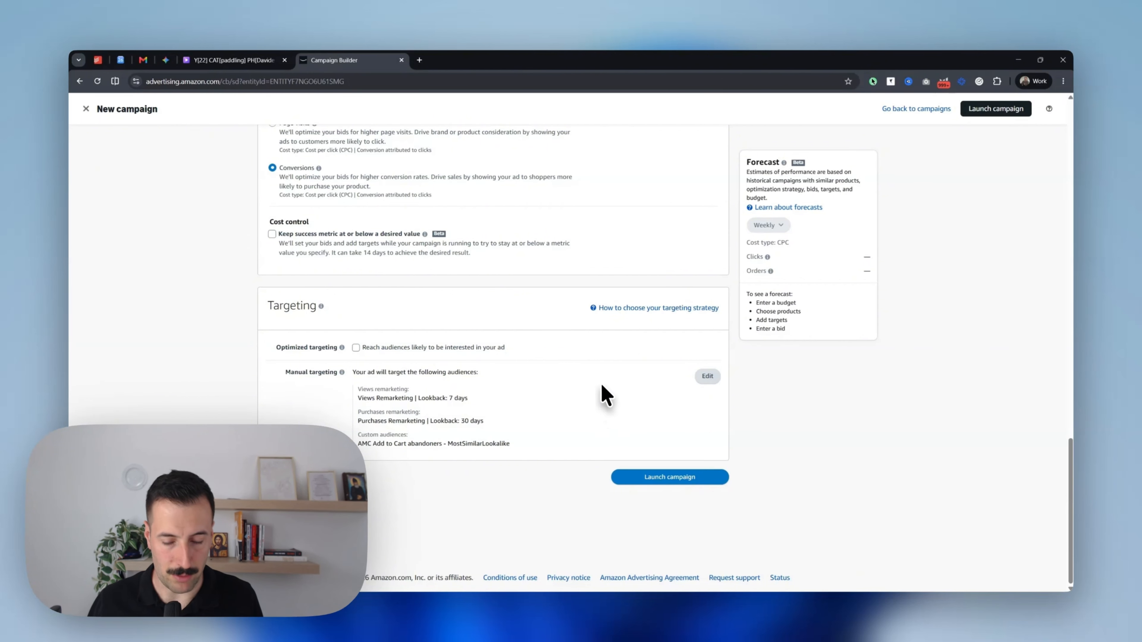
scroll(598, 387, up, 3)
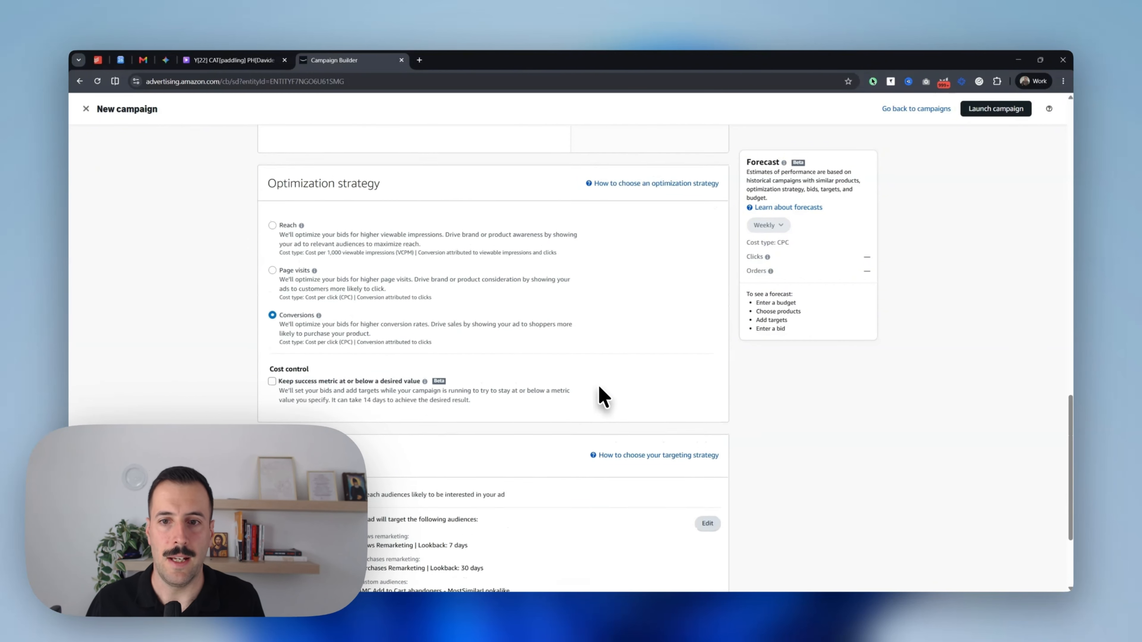
scroll(599, 387, down, 3)
scroll(599, 387, up, 3)
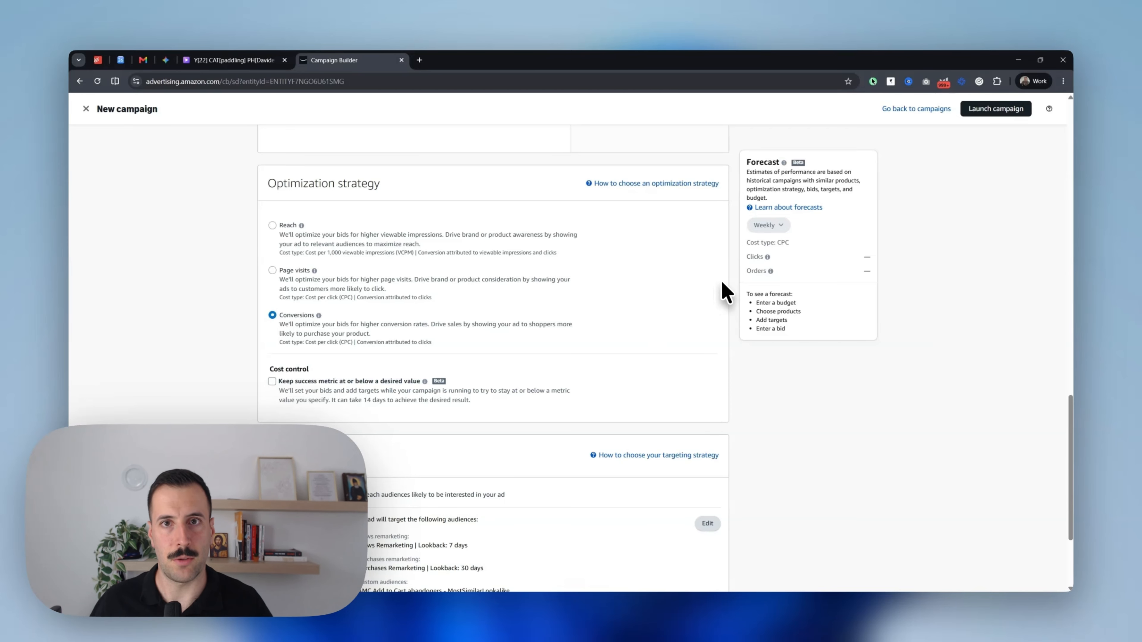
scroll(193, 296, down, 3)
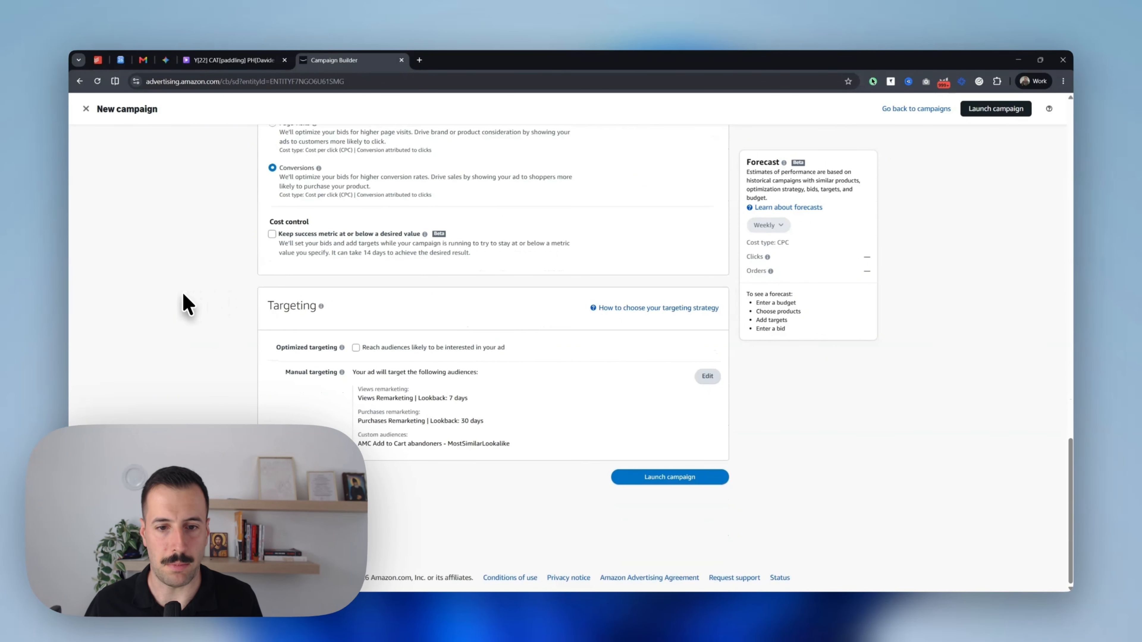